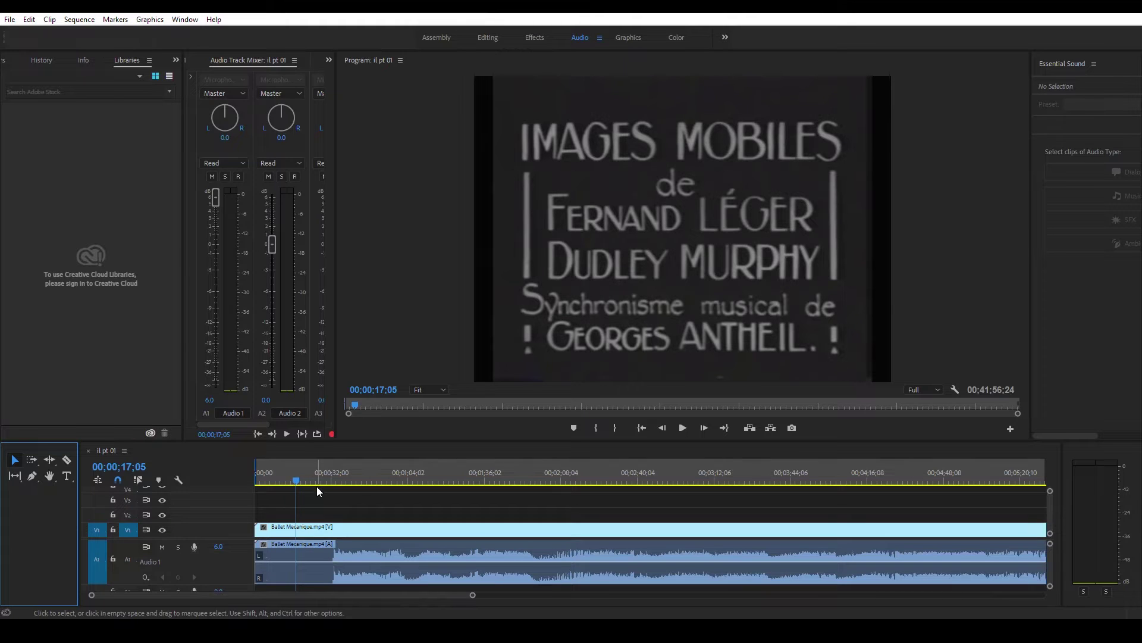
Try removing the opening of the Ballet Mecanique clip up to 00;00;31;10 and closing the gap, then undo the removal.
{"action": "left_click", "coordinate": [67, 461]}
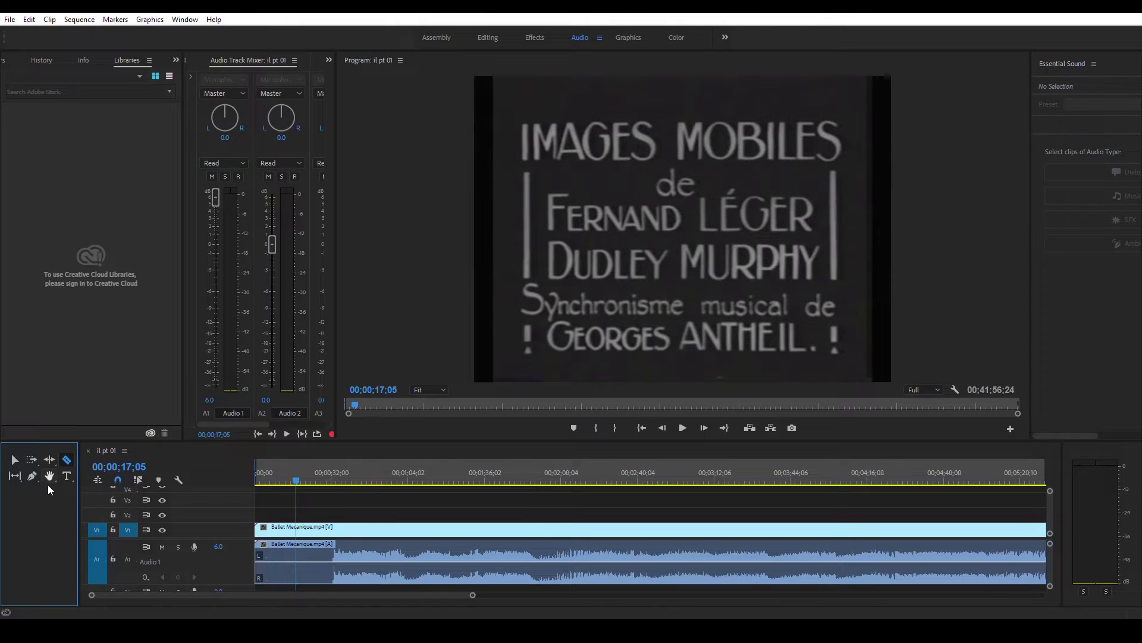
{"action": "left_click_drag", "start_coordinate": [296, 481], "coordinate": [282, 483]}
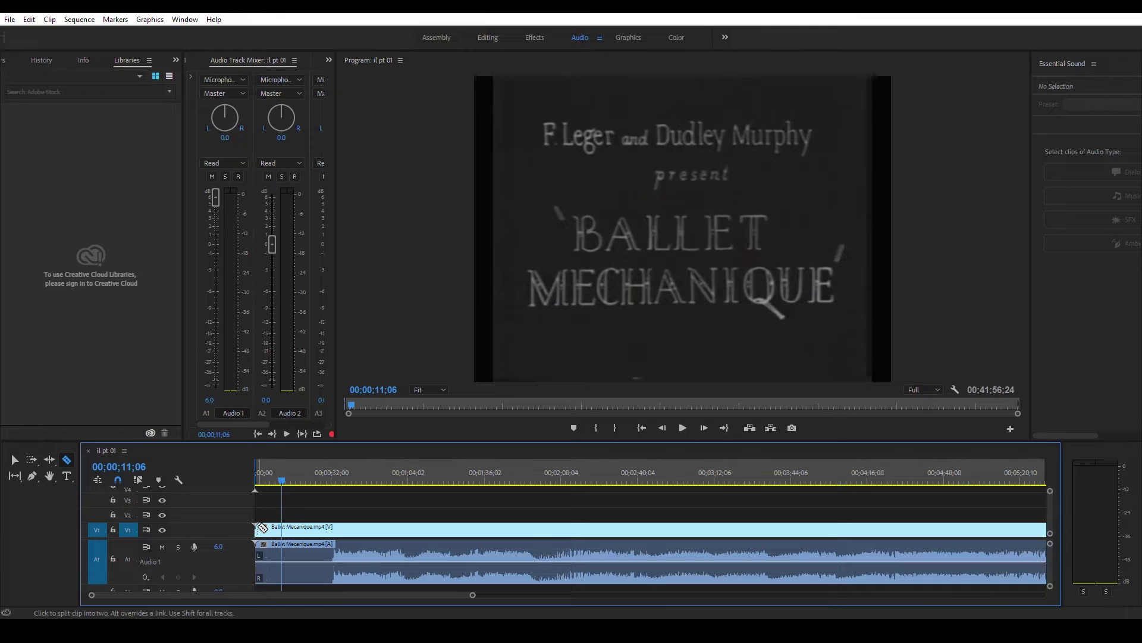
{"action": "left_click_drag", "start_coordinate": [283, 481], "coordinate": [330, 482]}
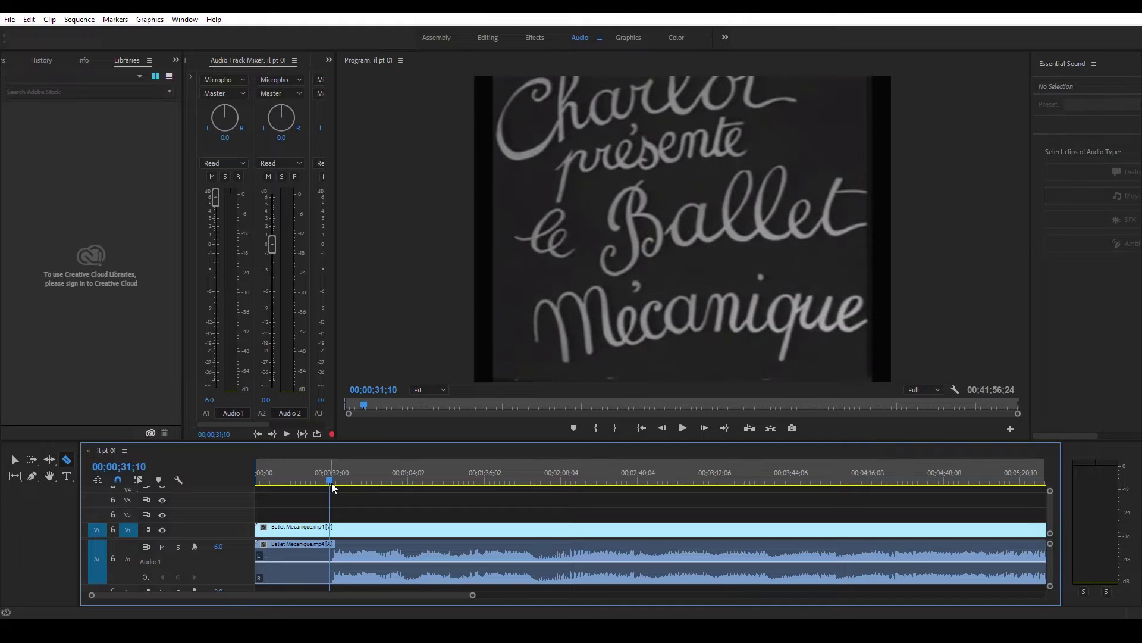
{"action": "key", "text": "Home"}
{"action": "key", "text": "ctrl+s"}
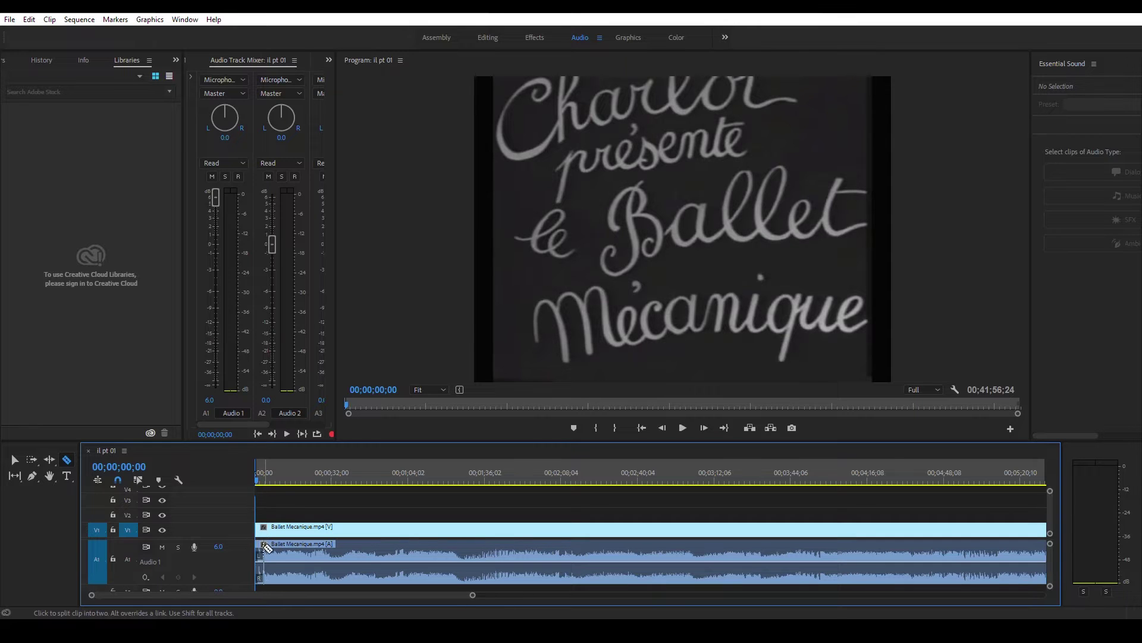
{"action": "left_click_drag", "start_coordinate": [473, 595], "coordinate": [377, 595]}
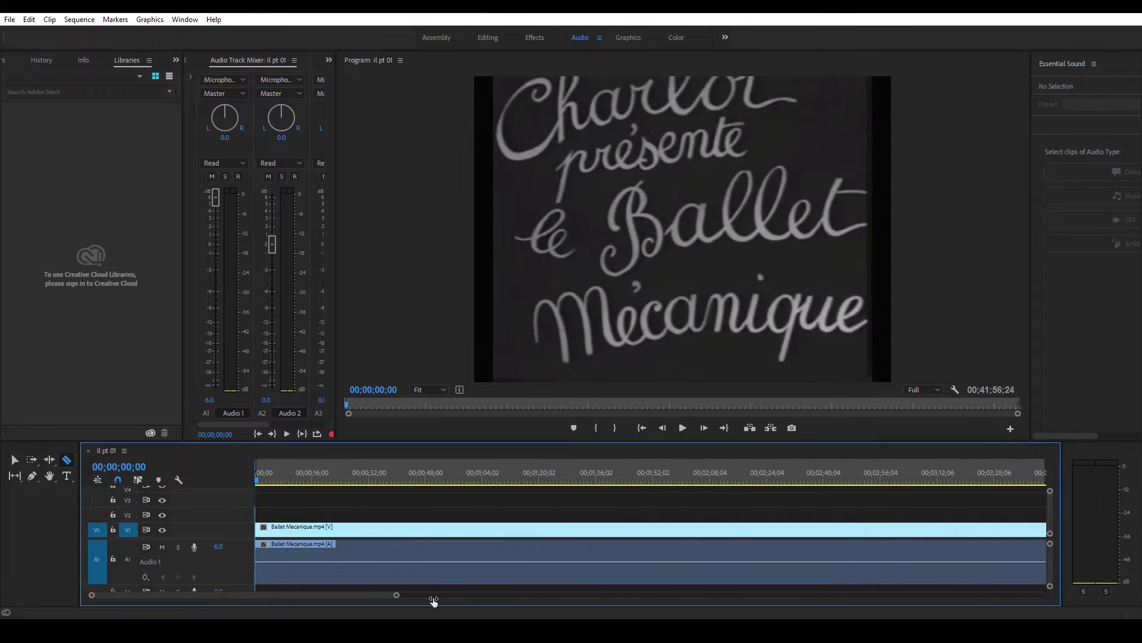
{"action": "left_click", "coordinate": [14, 459]}
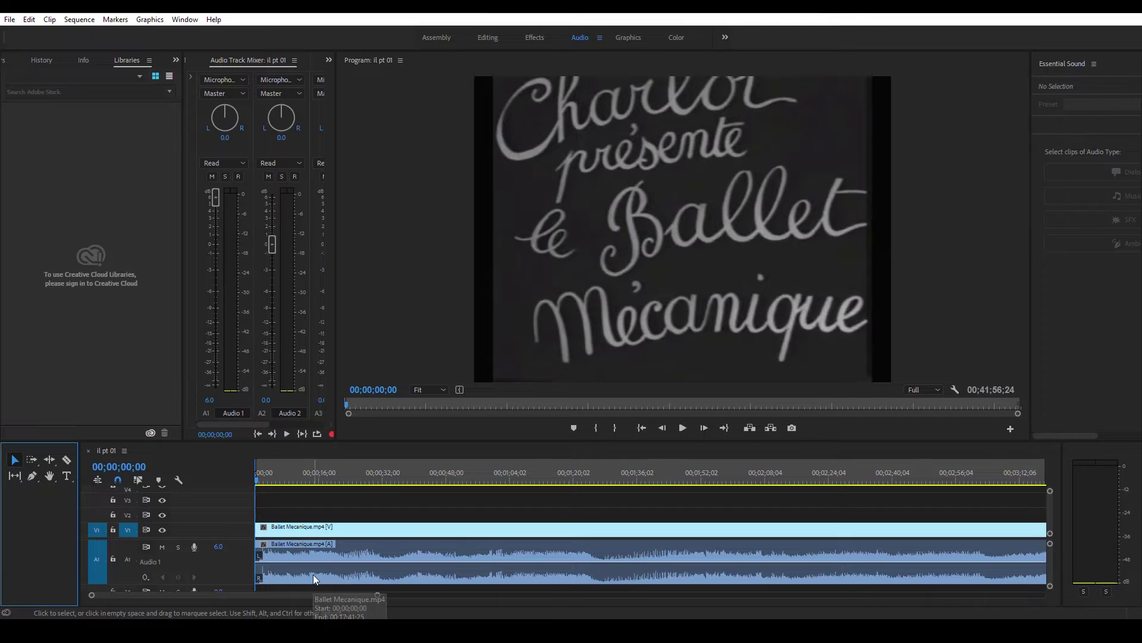
{"action": "left_click_drag", "start_coordinate": [313, 574], "coordinate": [312, 573]}
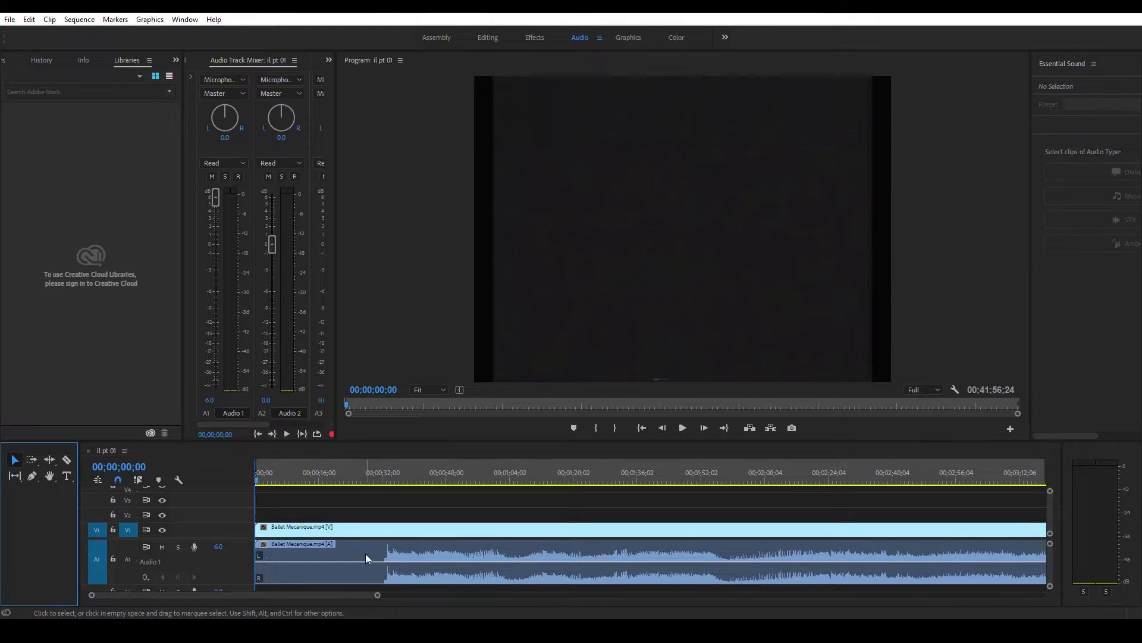
Try removing the opening of the Ballet Mecanique clip again, this time up to 00;00;31;24.
{"action": "left_click_drag", "start_coordinate": [256, 480], "coordinate": [318, 483]}
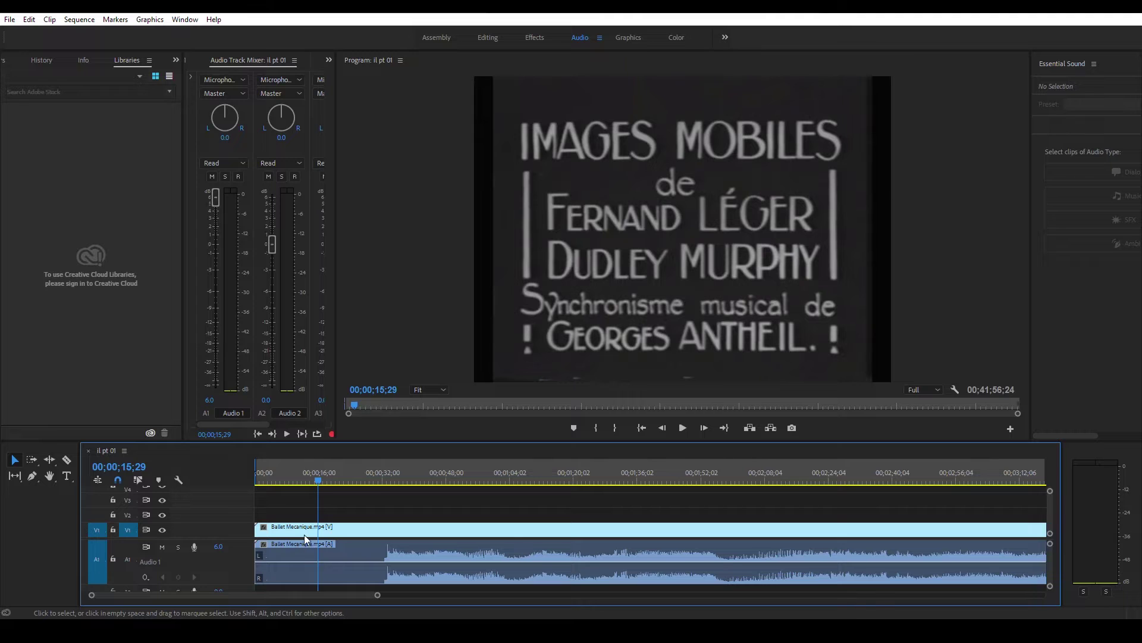
{"action": "left_click_drag", "start_coordinate": [319, 481], "coordinate": [381, 485]}
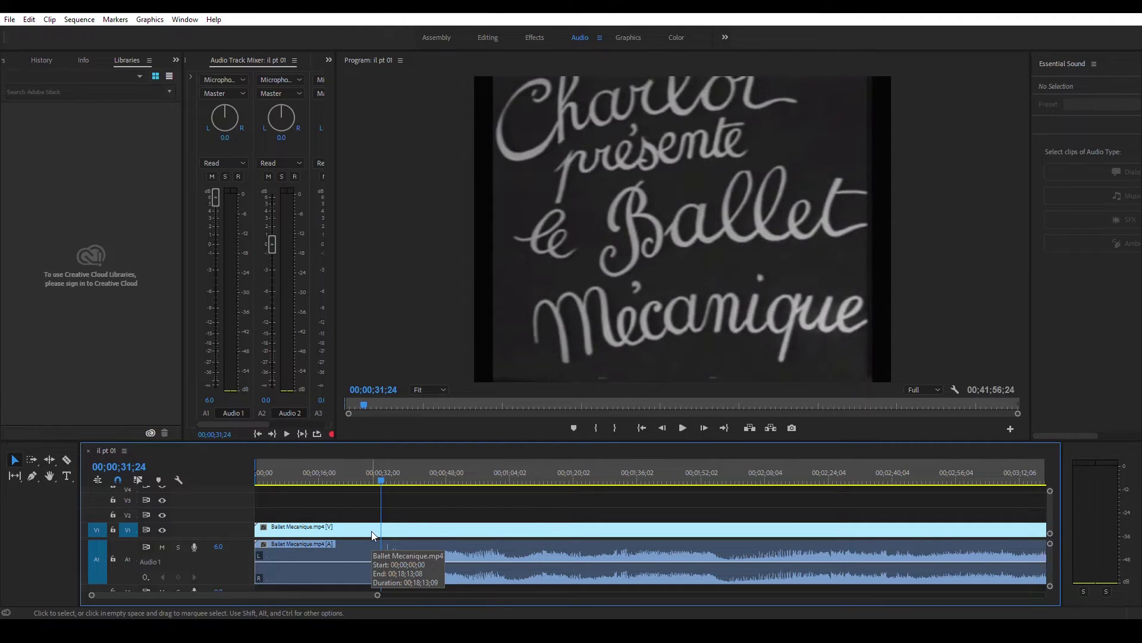
{"action": "key", "text": "Home"}
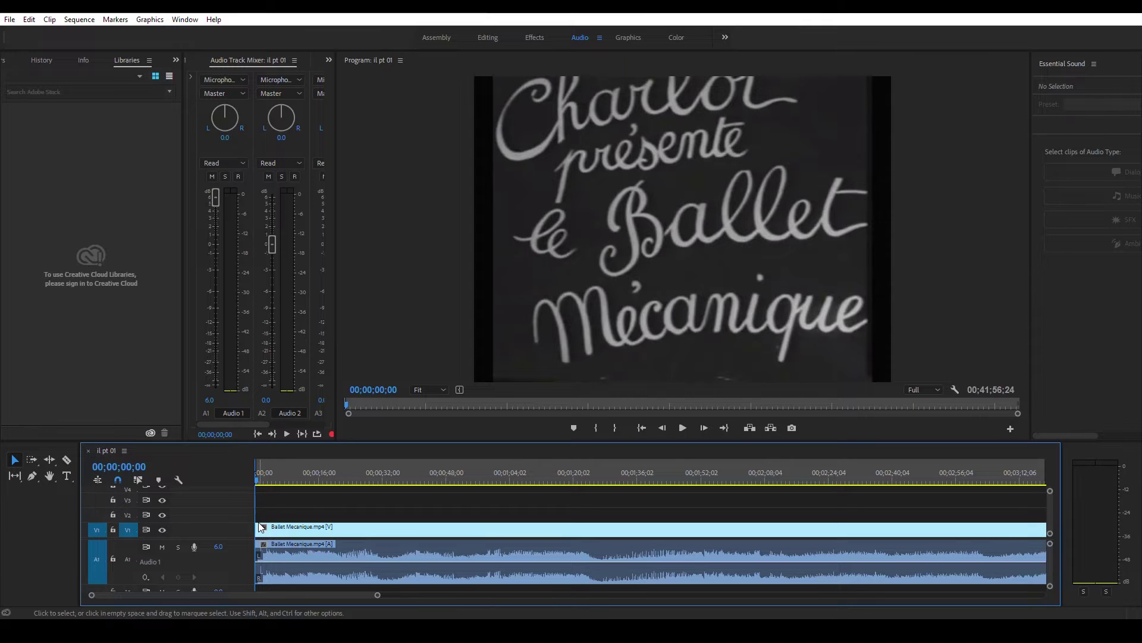
Split the Ballet Mecanique video on V1 at 00;00;53;09, 00;01;13;11, 00;01;22;19, 00;01;31;04 and 00;01;39;24.
{"action": "left_click_drag", "start_coordinate": [264, 523], "coordinate": [467, 482]}
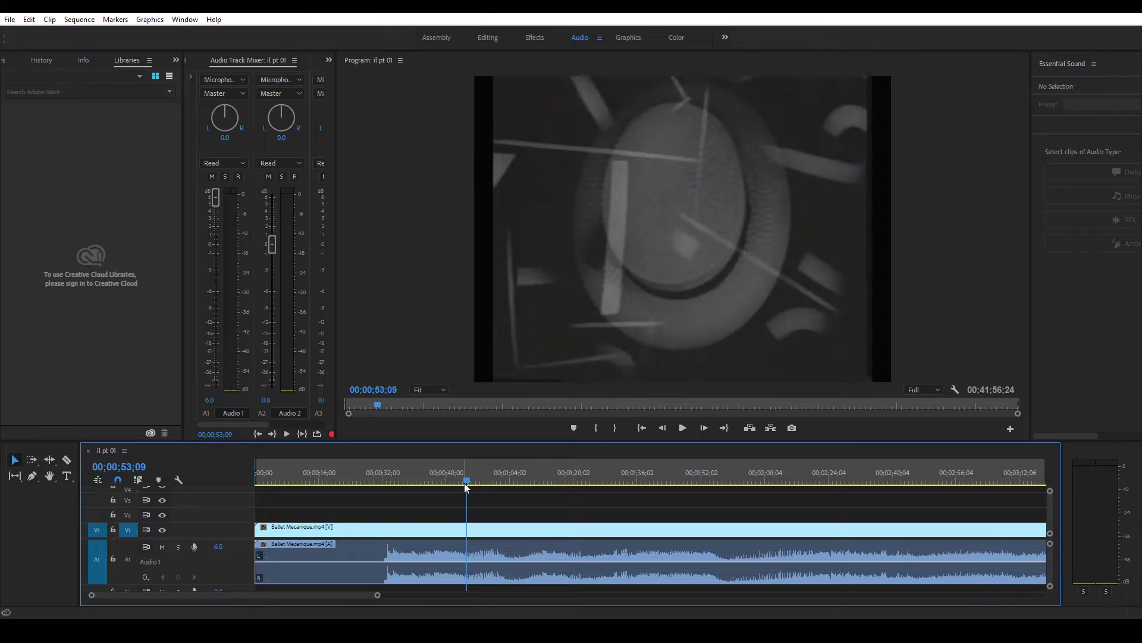
{"action": "key", "text": "ctrl+k"}
{"action": "left_click_drag", "start_coordinate": [465, 483], "coordinate": [550, 483]}
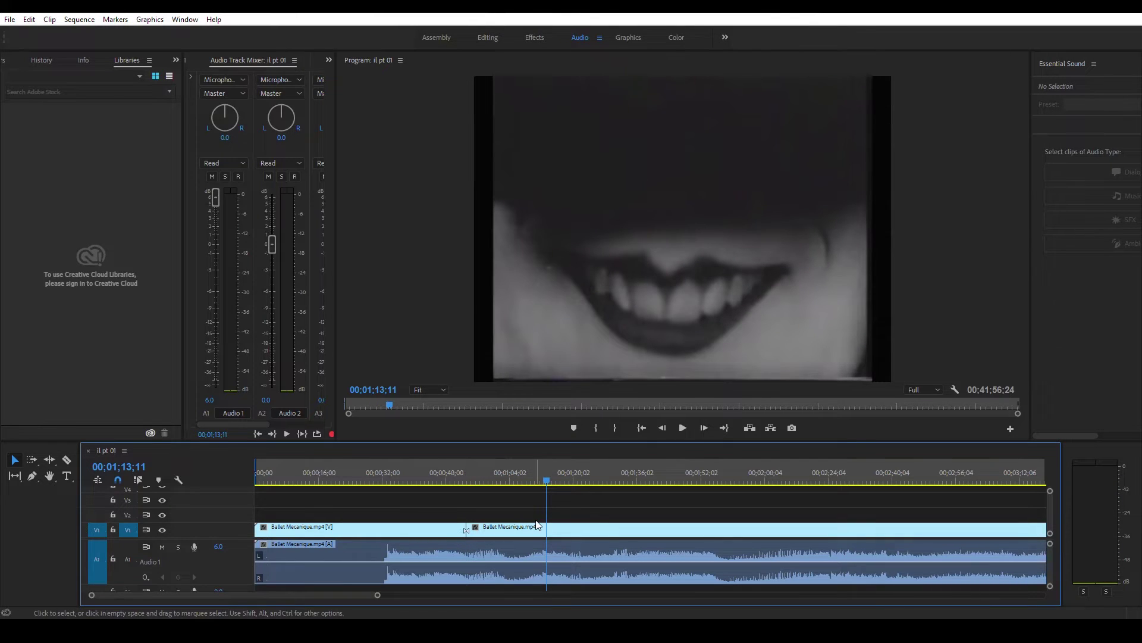
{"action": "key", "text": "ctrl+k"}
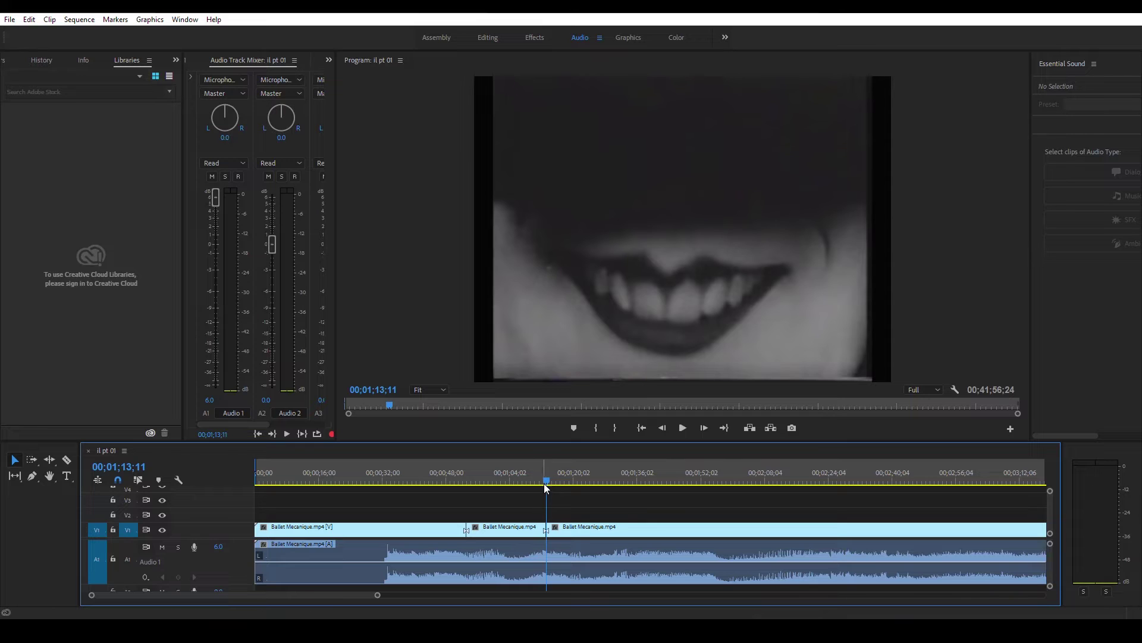
{"action": "left_click", "coordinate": [582, 482]}
{"action": "left_click", "coordinate": [584, 483]}
{"action": "key", "text": "ctrl+k"}
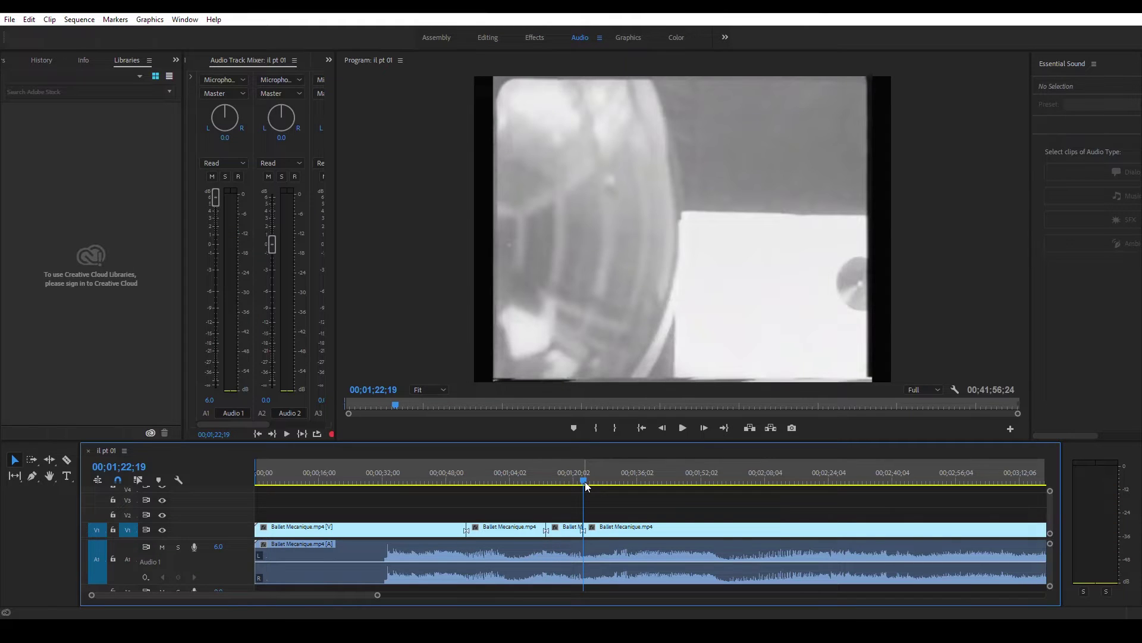
{"action": "left_click", "coordinate": [619, 483]}
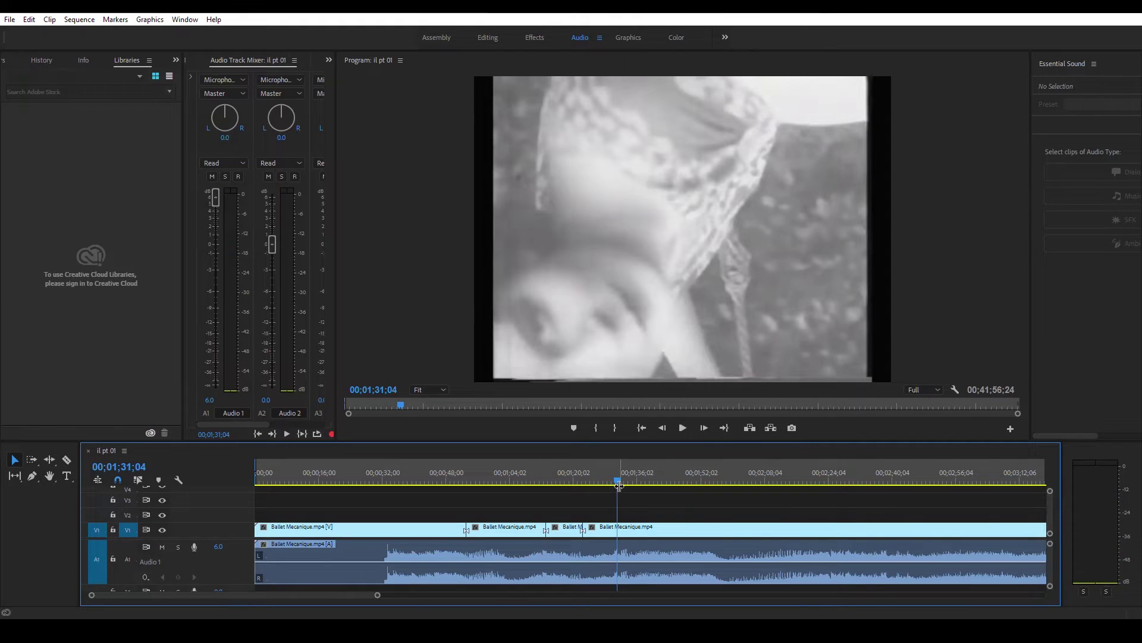
{"action": "key", "text": "ctrl+k"}
{"action": "left_click", "coordinate": [652, 483]}
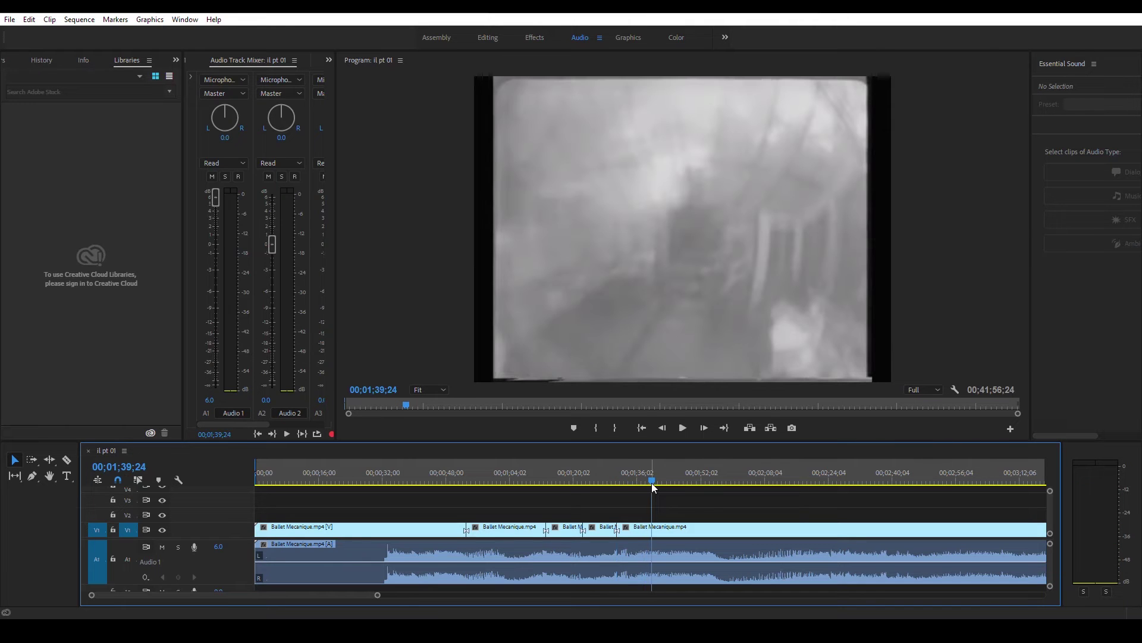
{"action": "key", "text": "ctrl+k"}
Target audio track A1 and split the Ballet Mecanique video and audio together at 00;00;42;12 and 00;02;09;27.
{"action": "left_click", "coordinate": [548, 483]}
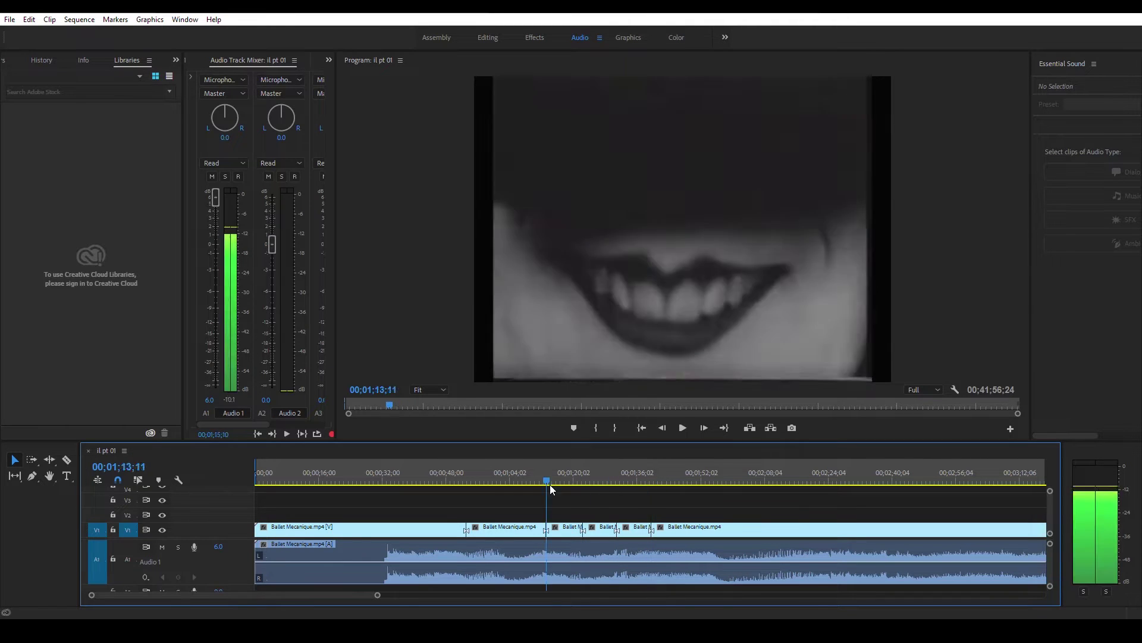
{"action": "left_click_drag", "start_coordinate": [549, 485], "coordinate": [644, 485]}
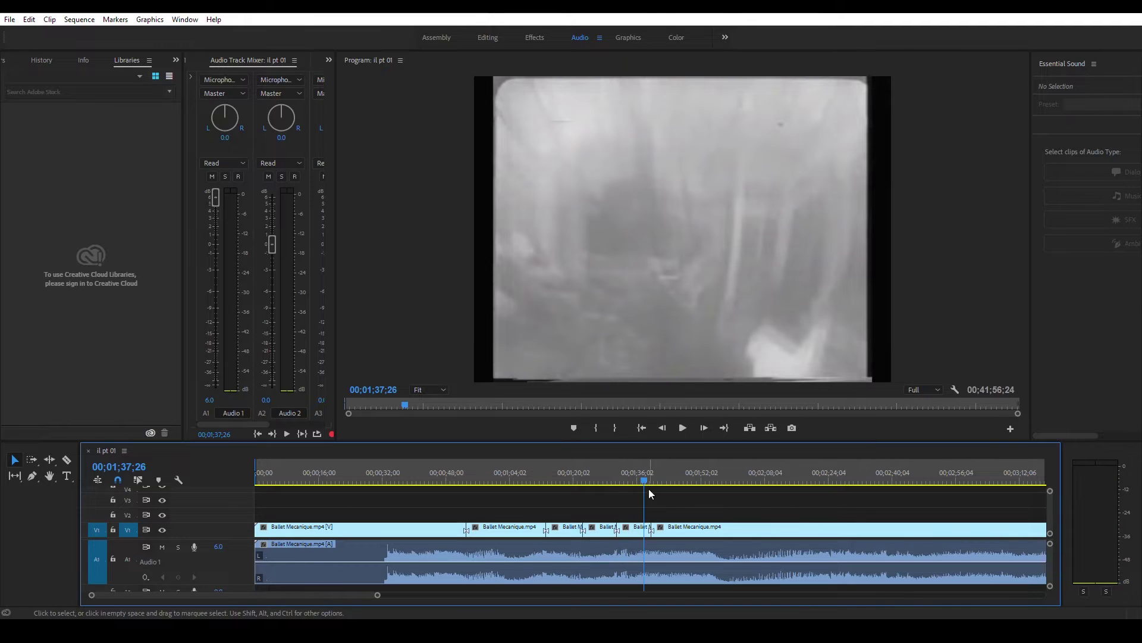
{"action": "left_click_drag", "start_coordinate": [643, 482], "coordinate": [415, 490]}
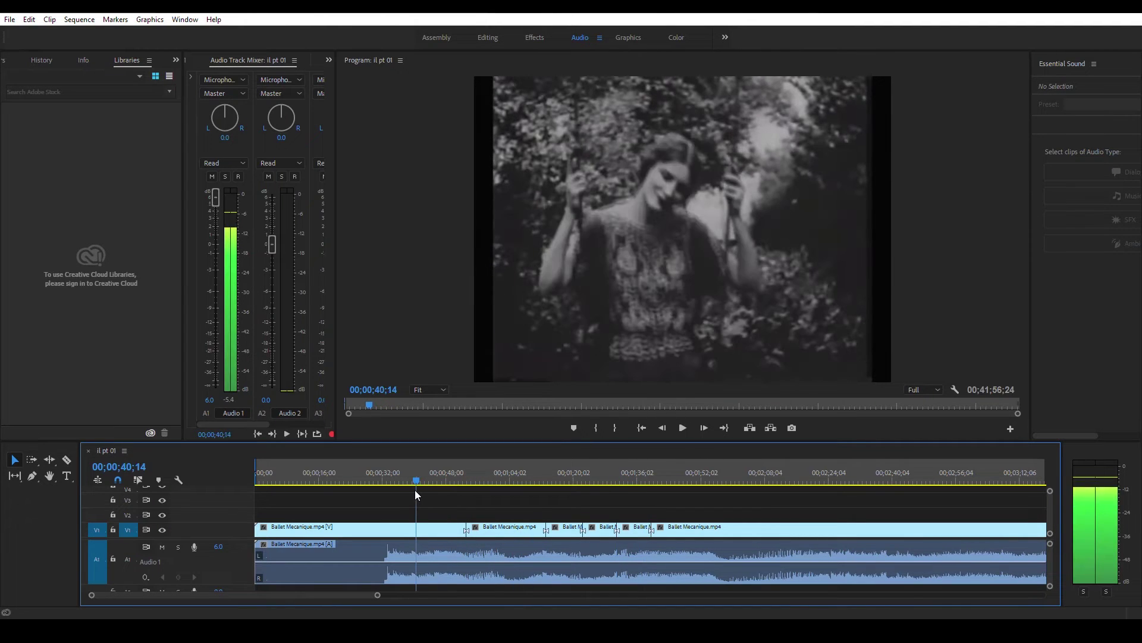
{"action": "left_click", "coordinate": [128, 560]}
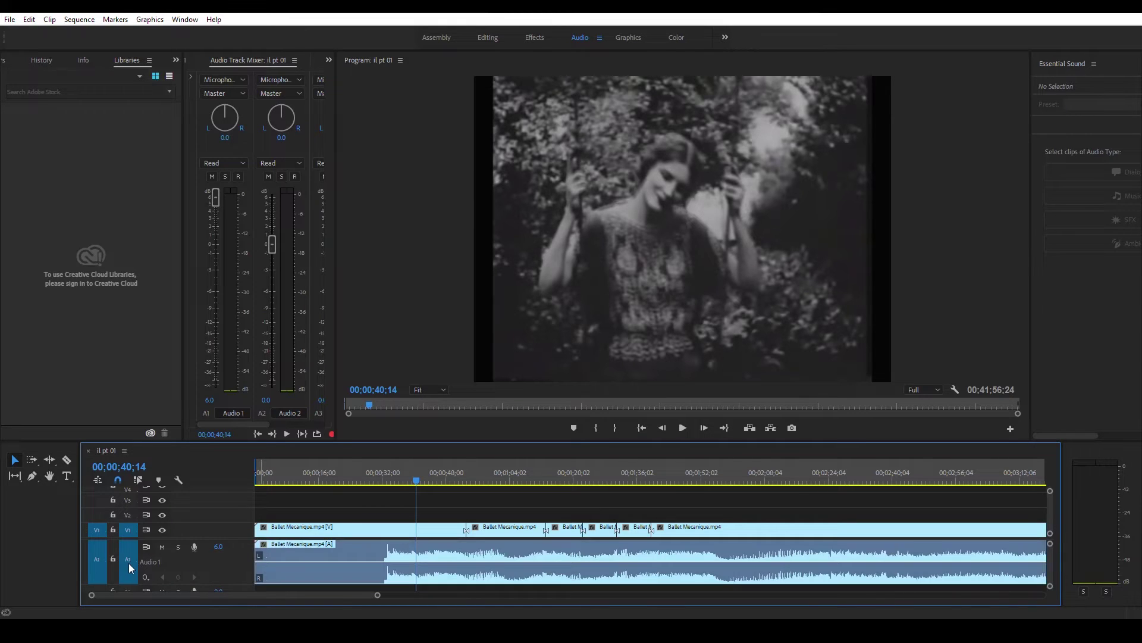
{"action": "left_click", "coordinate": [423, 482]}
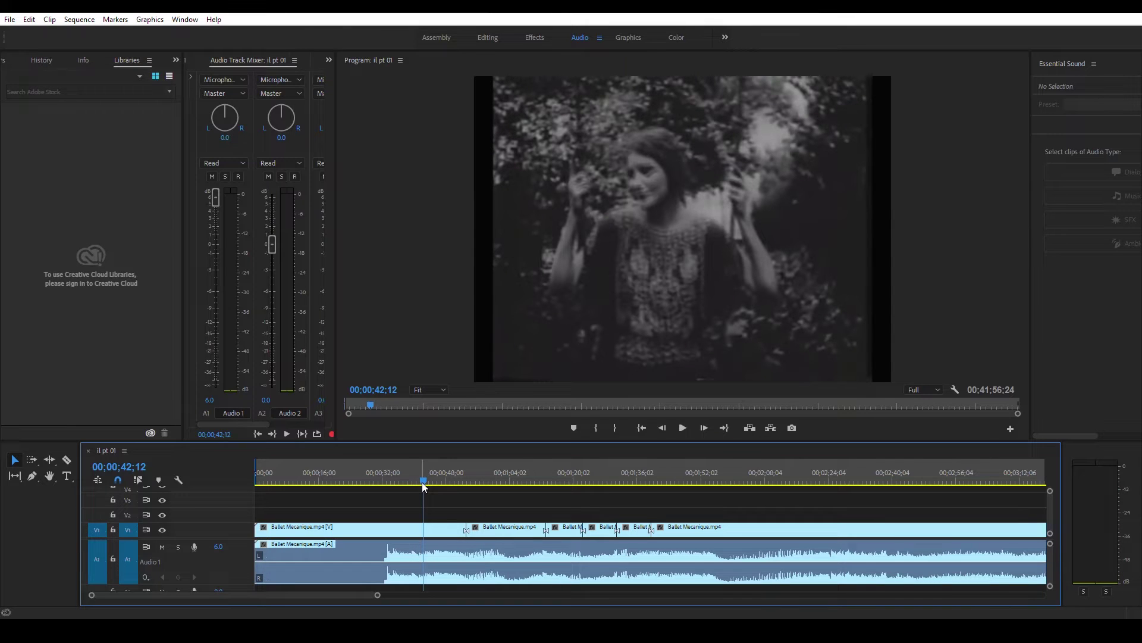
{"action": "key", "text": "ctrl+k"}
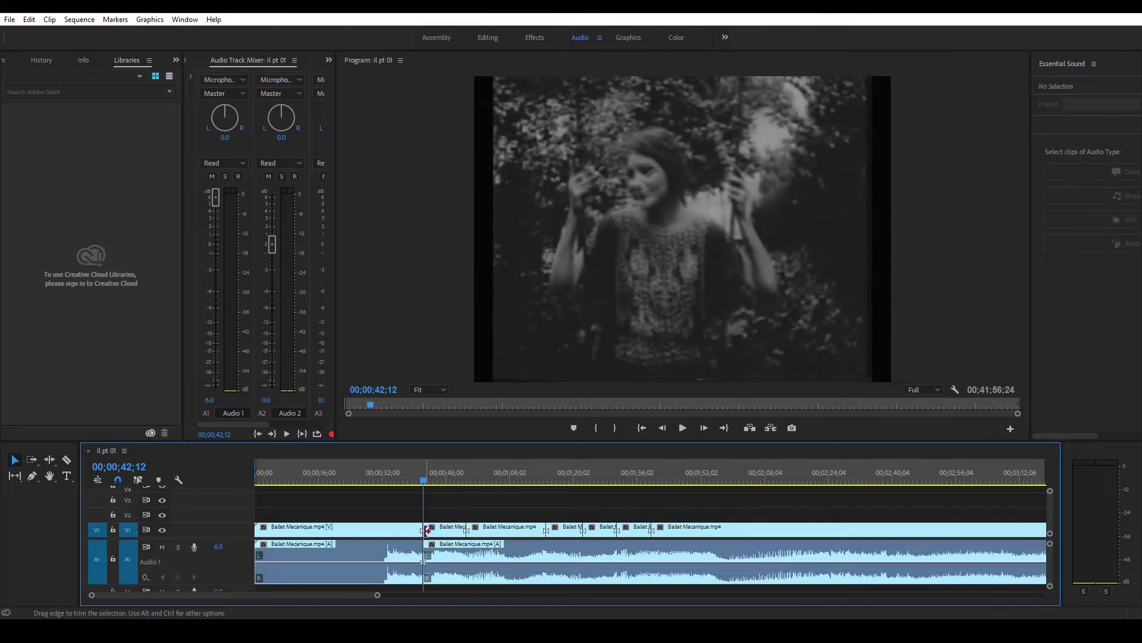
{"action": "left_click_drag", "start_coordinate": [426, 483], "coordinate": [774, 483]}
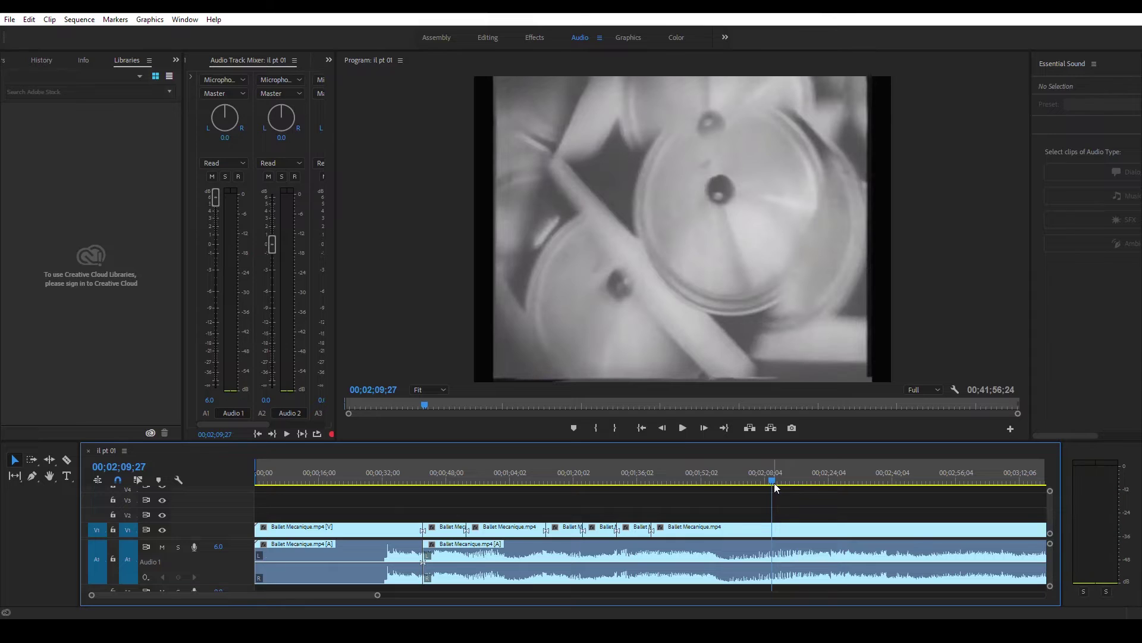
{"action": "key", "text": "ctrl+k"}
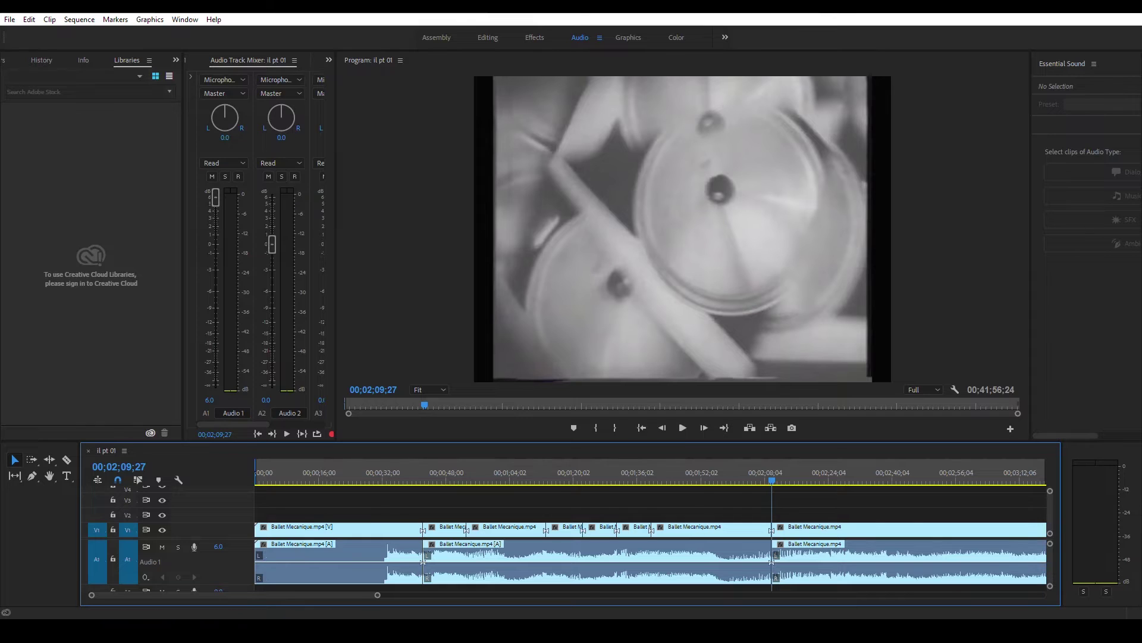
Place the car racing documentary on V2 from the sequence start and split the Ballet Mecanique video and audio at 00;02;31;16.
{"action": "left_click_drag", "start_coordinate": [1141, 479], "coordinate": [256, 514]}
{"action": "left_click_drag", "start_coordinate": [773, 481], "coordinate": [704, 481]}
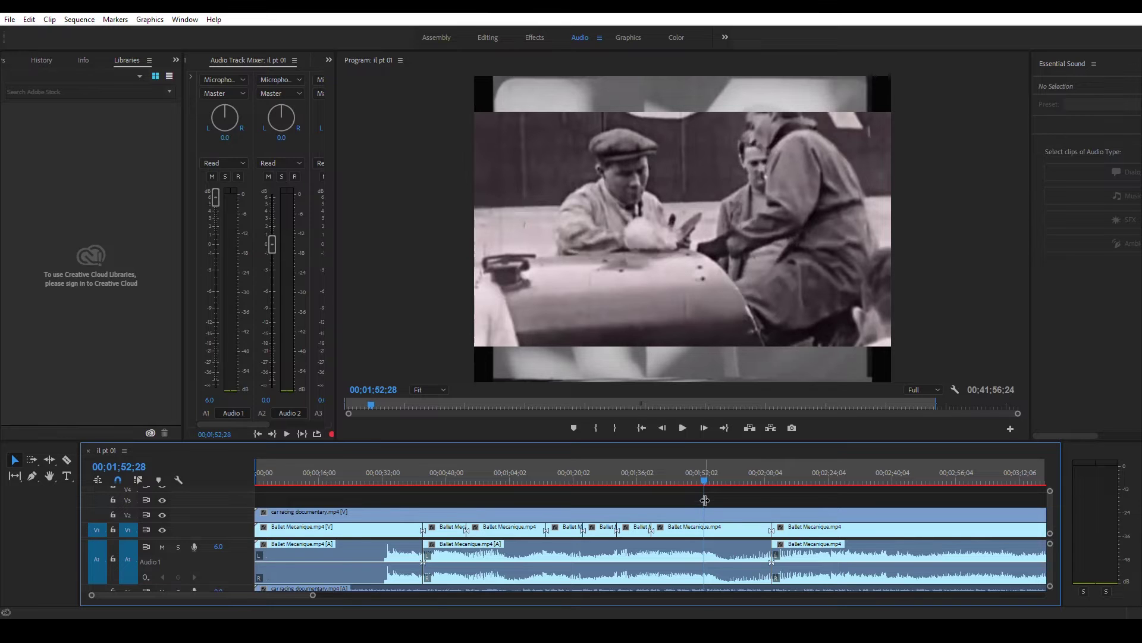
{"action": "left_click_drag", "start_coordinate": [705, 481], "coordinate": [865, 488]}
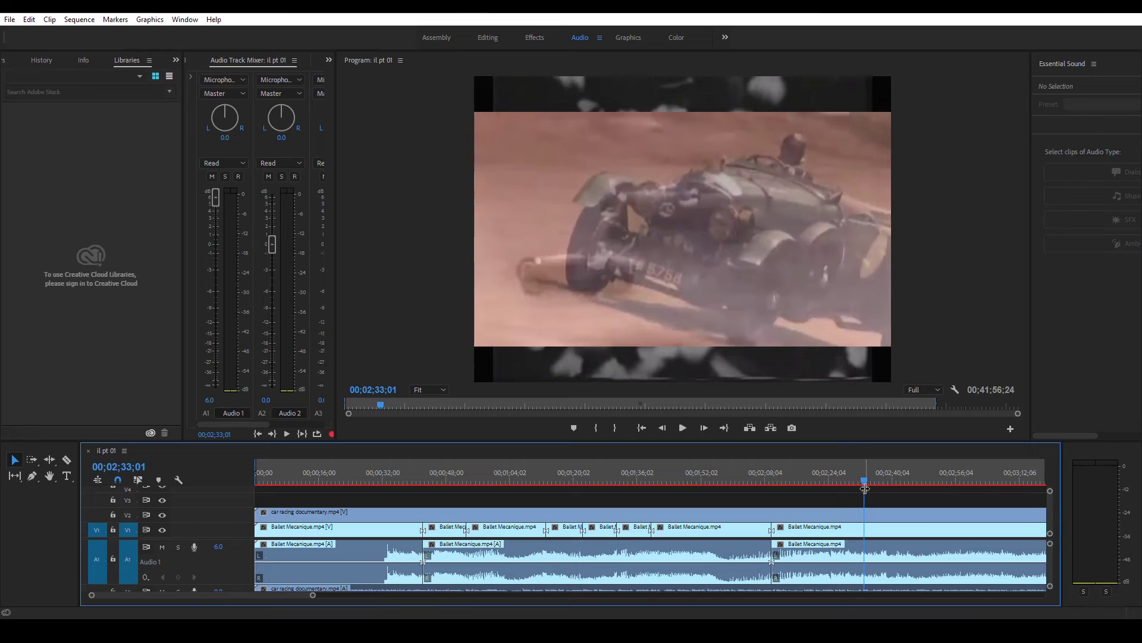
{"action": "left_click_drag", "start_coordinate": [864, 485], "coordinate": [857, 482]}
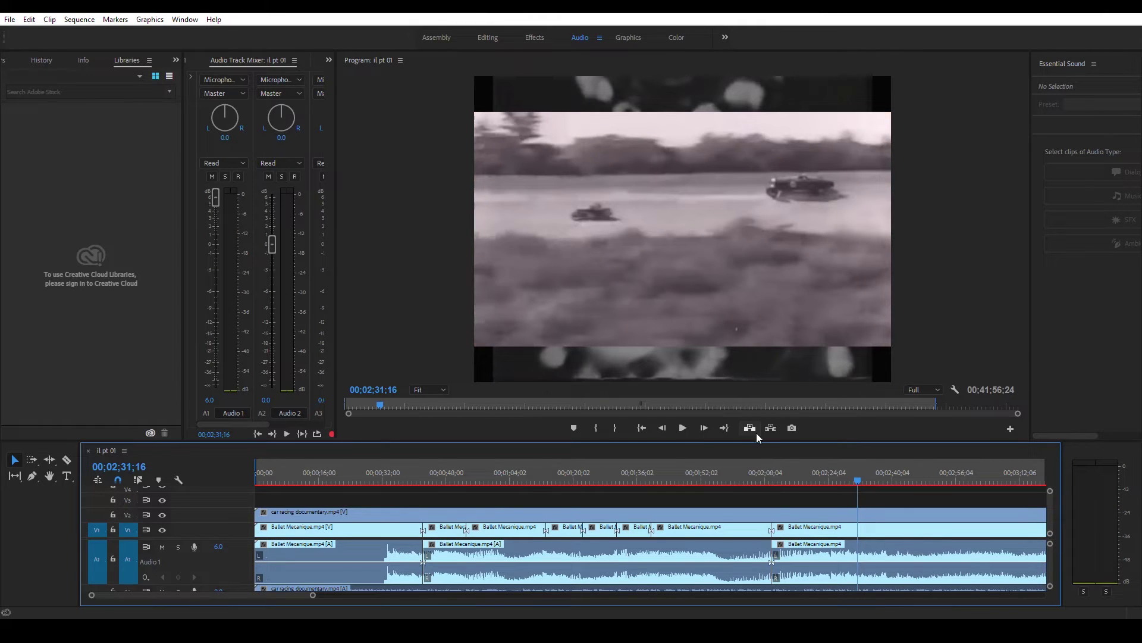
{"action": "key", "text": "ctrl+k"}
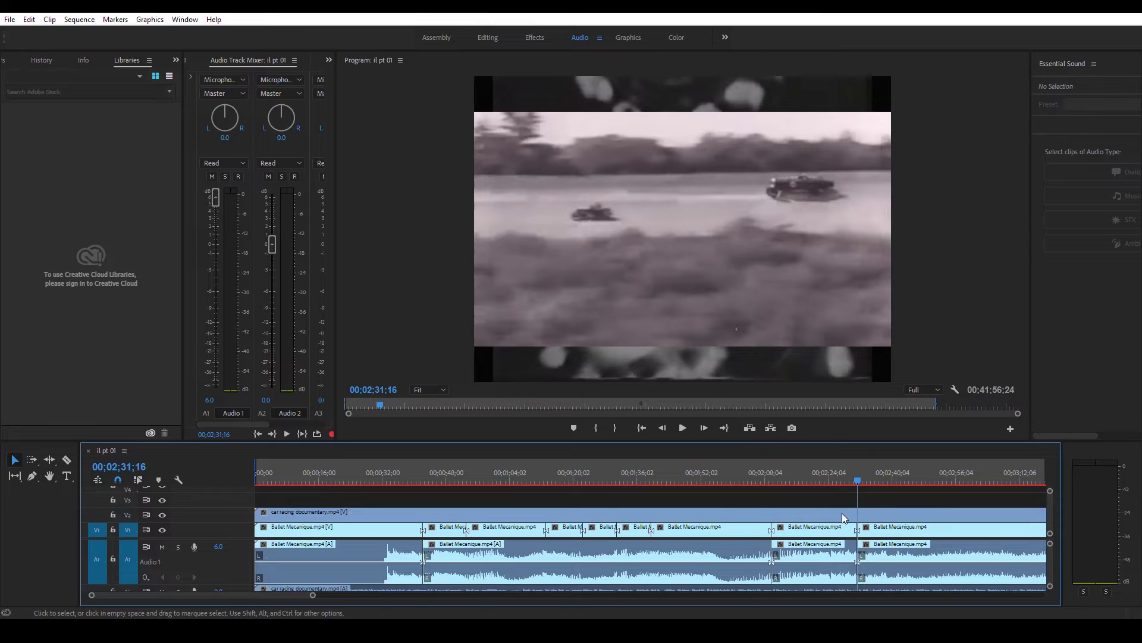
Target tracks V2 and A2 too and split both the car racing documentary and Ballet Mecanique clips at 00;02;43;06.
{"action": "key", "text": "Down"}
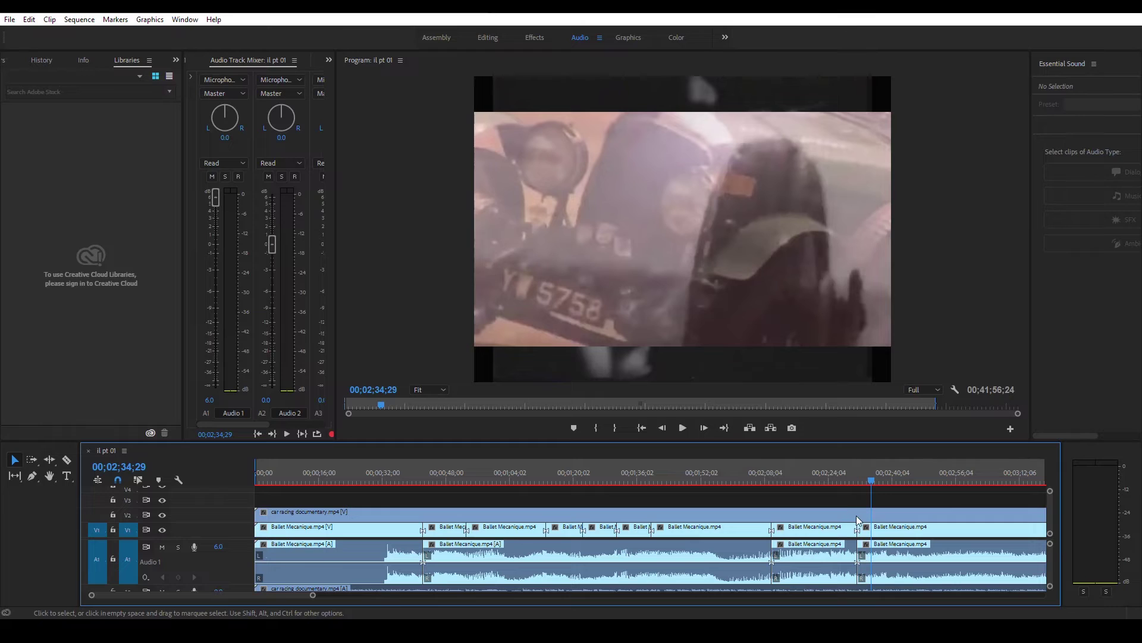
{"action": "left_click", "coordinate": [128, 516]}
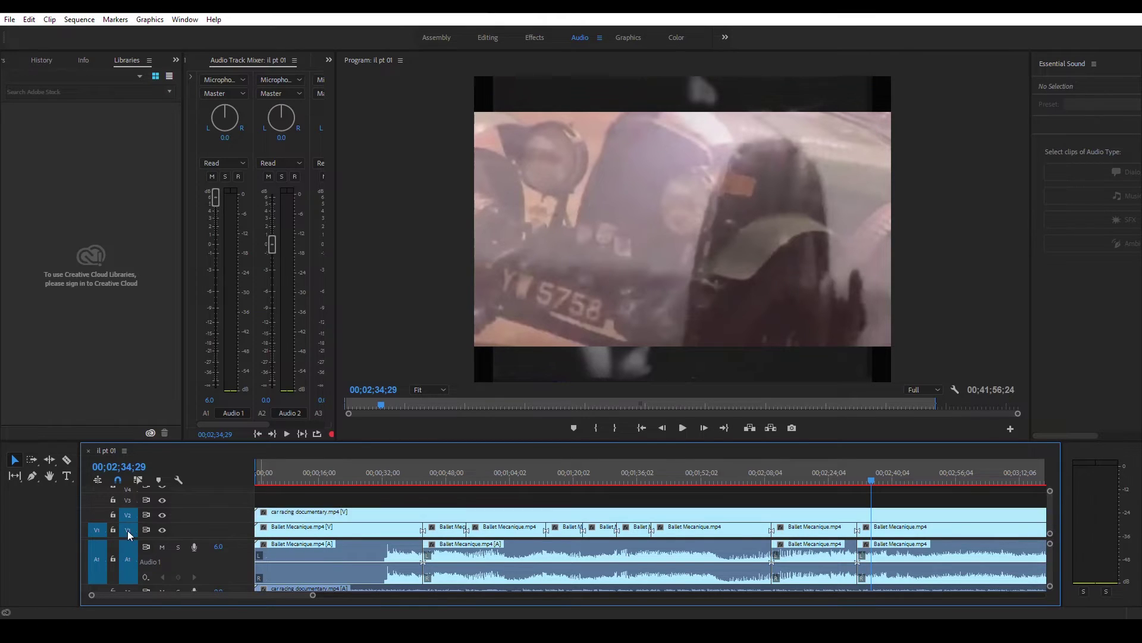
{"action": "scroll", "coordinate": [134, 547], "scroll_direction": "right", "scroll_amount": 1}
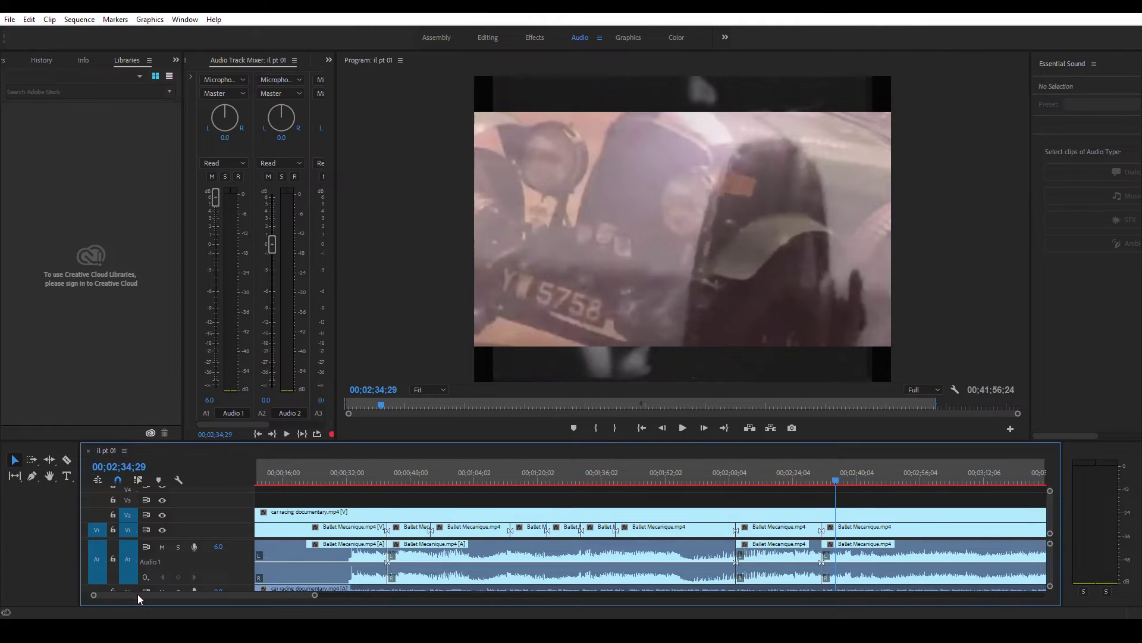
{"action": "left_click_drag", "start_coordinate": [149, 441], "coordinate": [150, 403]}
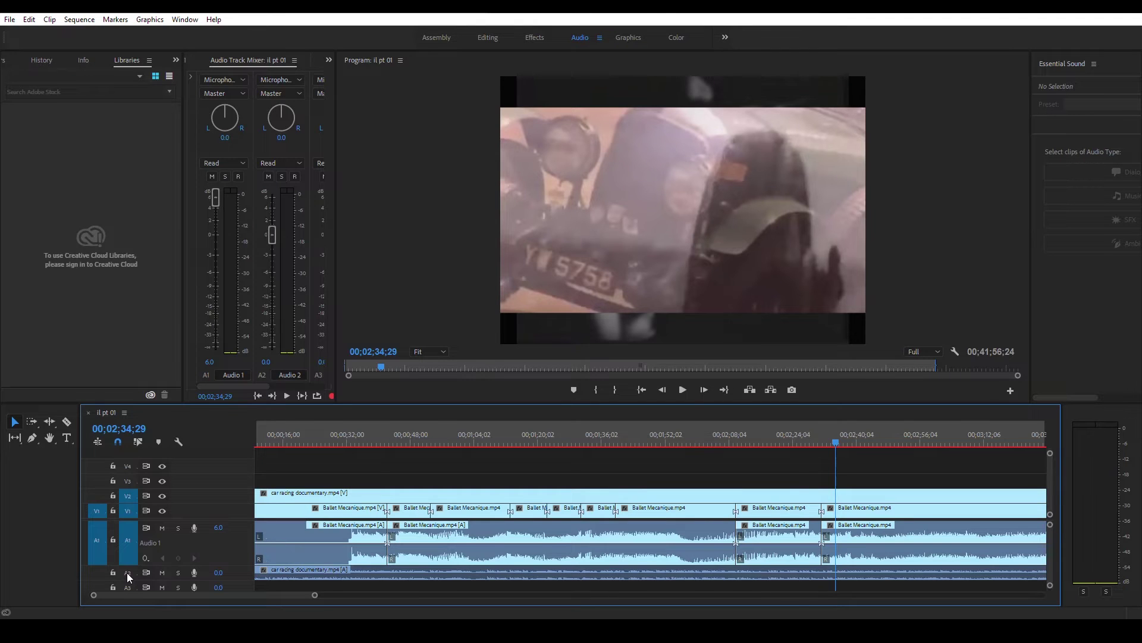
{"action": "left_click", "coordinate": [128, 574]}
{"action": "left_click", "coordinate": [867, 442]}
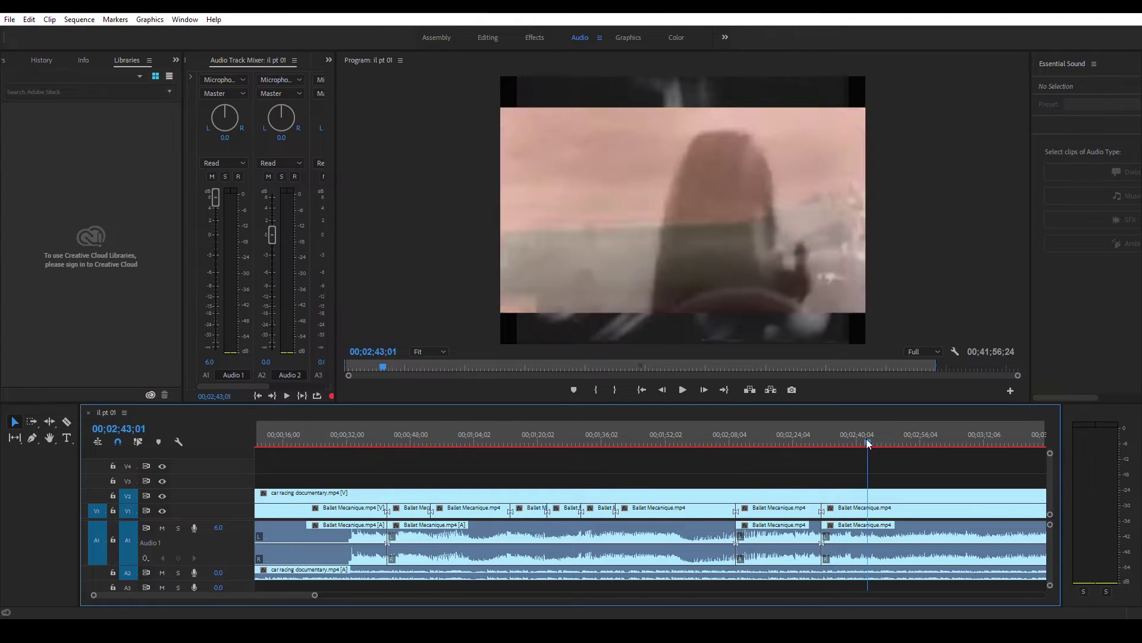
{"action": "key", "text": "ctrl+k"}
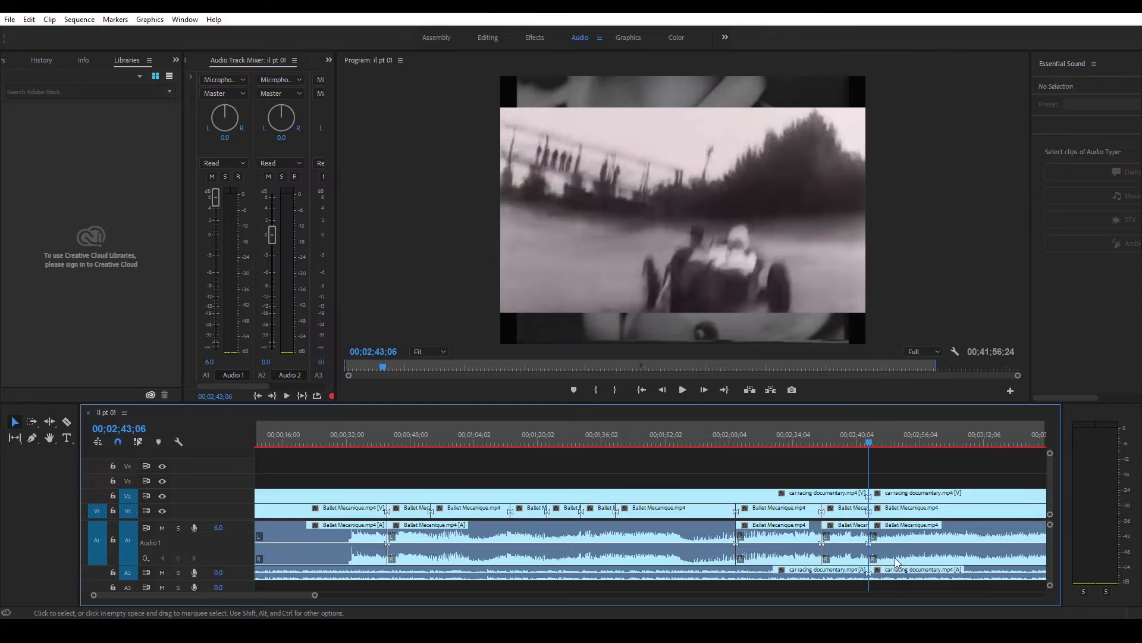
Split the car racing documentary and Ballet Mecanique clips on all targeted tracks at 00;02;56;01.
{"action": "left_click", "coordinate": [921, 443]}
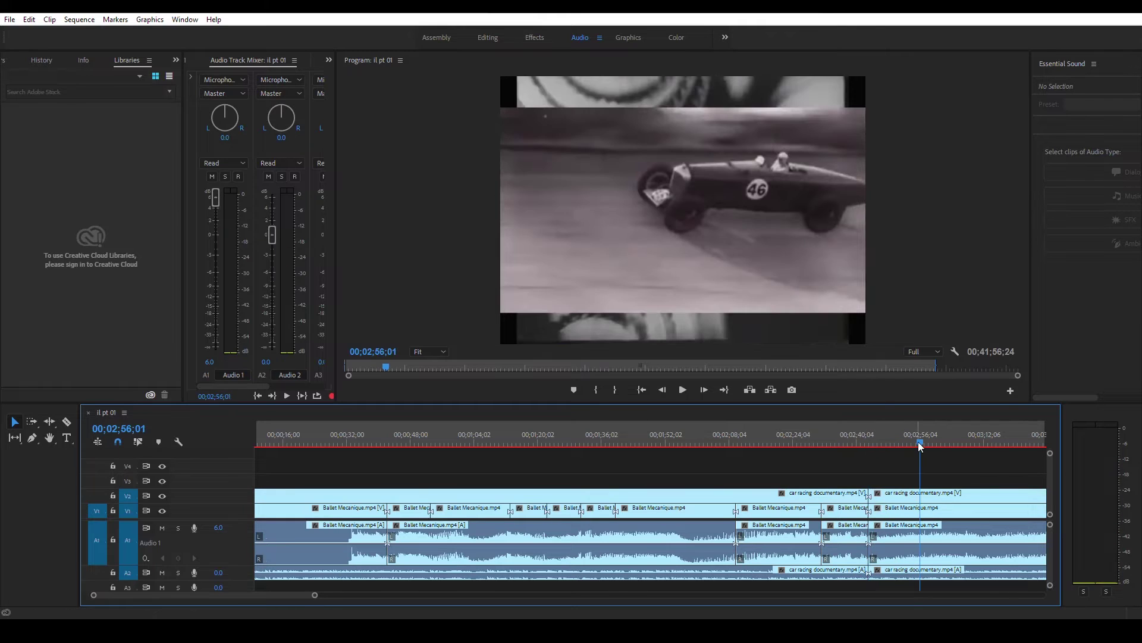
{"action": "key", "text": "ctrl+k"}
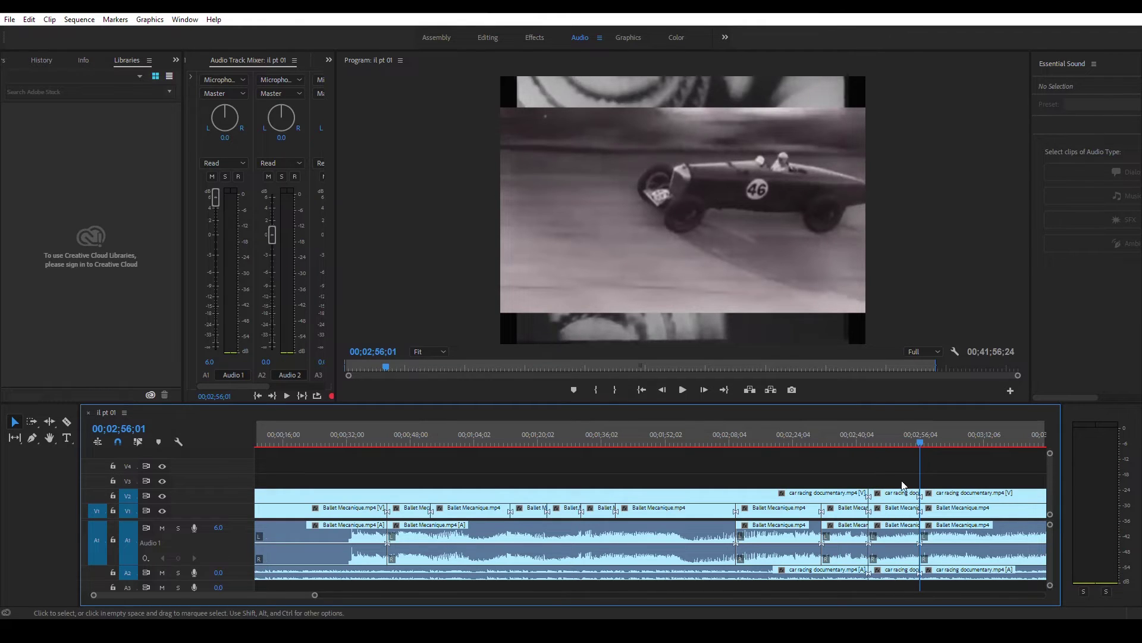
Try deleting the segment between 00;02;43;06 and 00;02;56;01 from all tracks and ripple deleting its gap, and undo the removal.
{"action": "left_click_drag", "start_coordinate": [886, 468], "coordinate": [897, 580]}
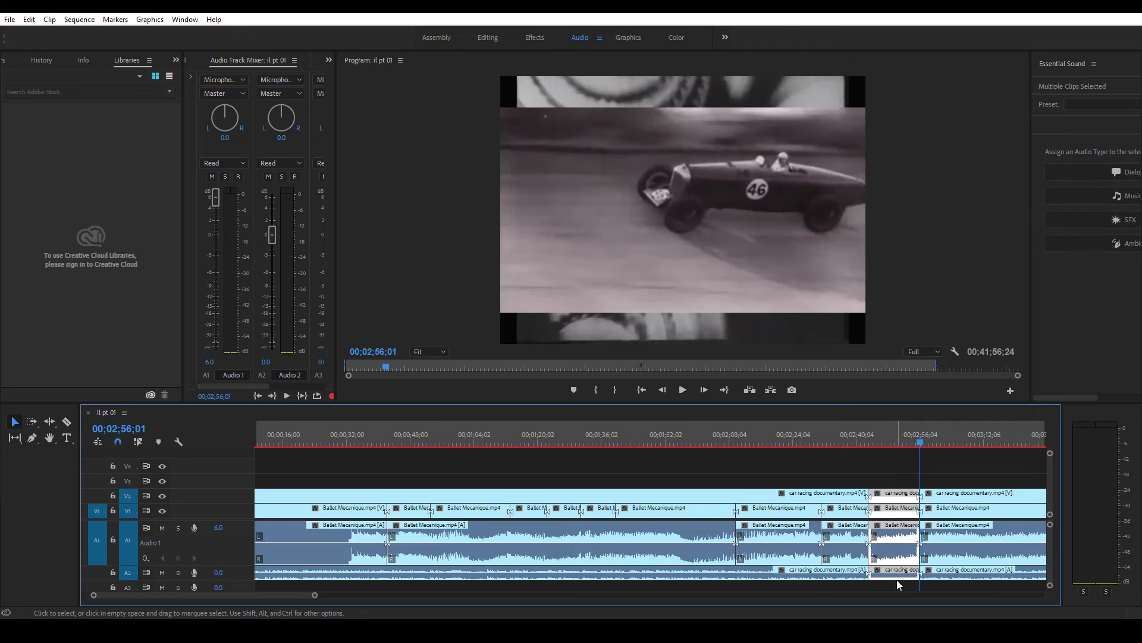
{"action": "key", "text": "Delete"}
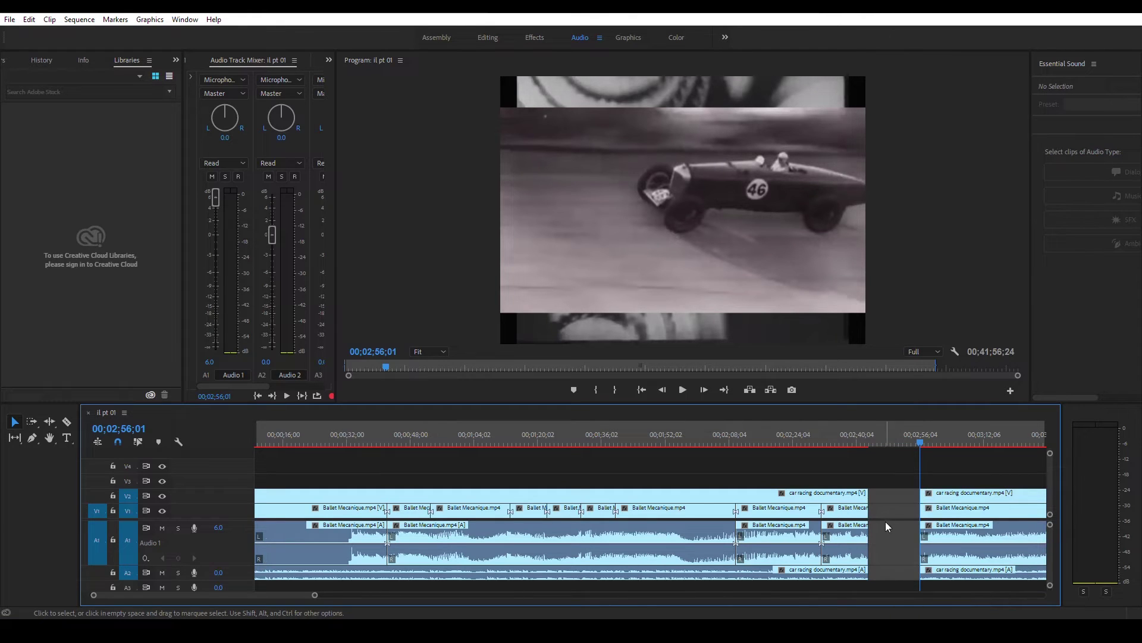
{"action": "right_click", "coordinate": [887, 494]}
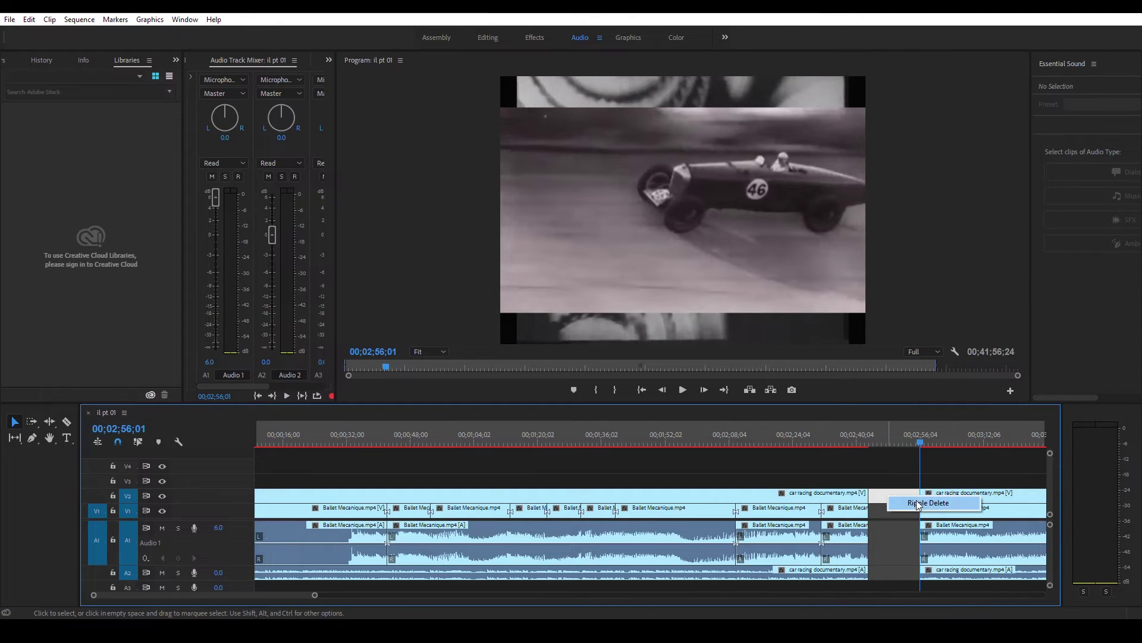
{"action": "left_click", "coordinate": [916, 506]}
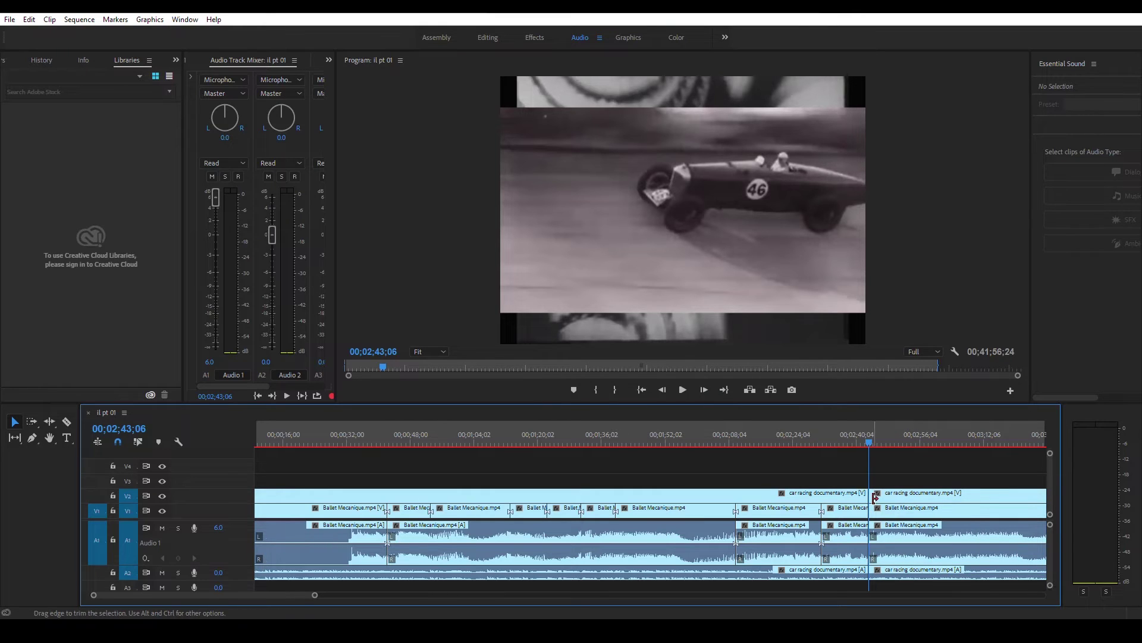
{"action": "key", "text": "ctrl+z"}
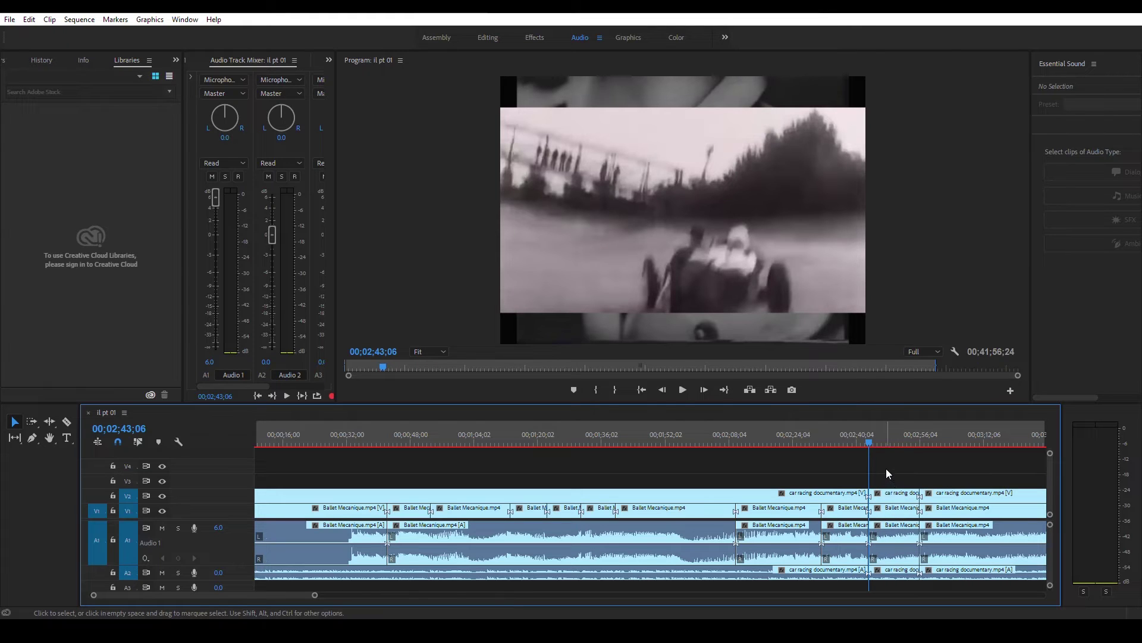
Remove the 00;02;43;06 to 00;02;56;01 segment again, close its gap with Ripple Delete, and restore it by undoing.
{"action": "left_click_drag", "start_coordinate": [886, 469], "coordinate": [901, 579]}
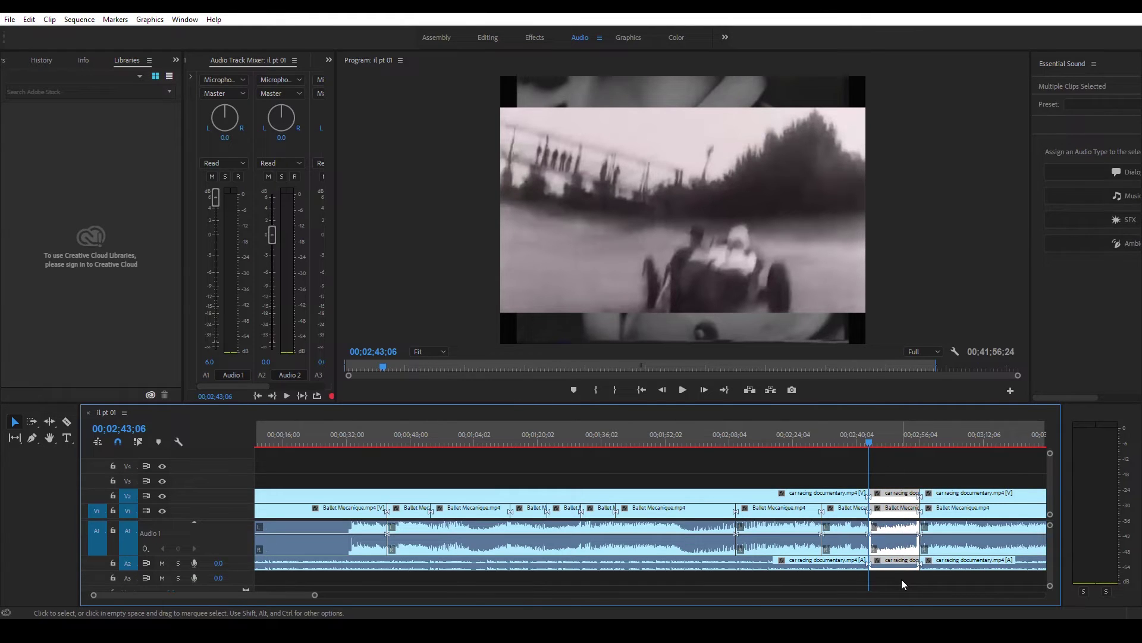
{"action": "key", "text": "Delete"}
{"action": "right_click", "coordinate": [895, 493]}
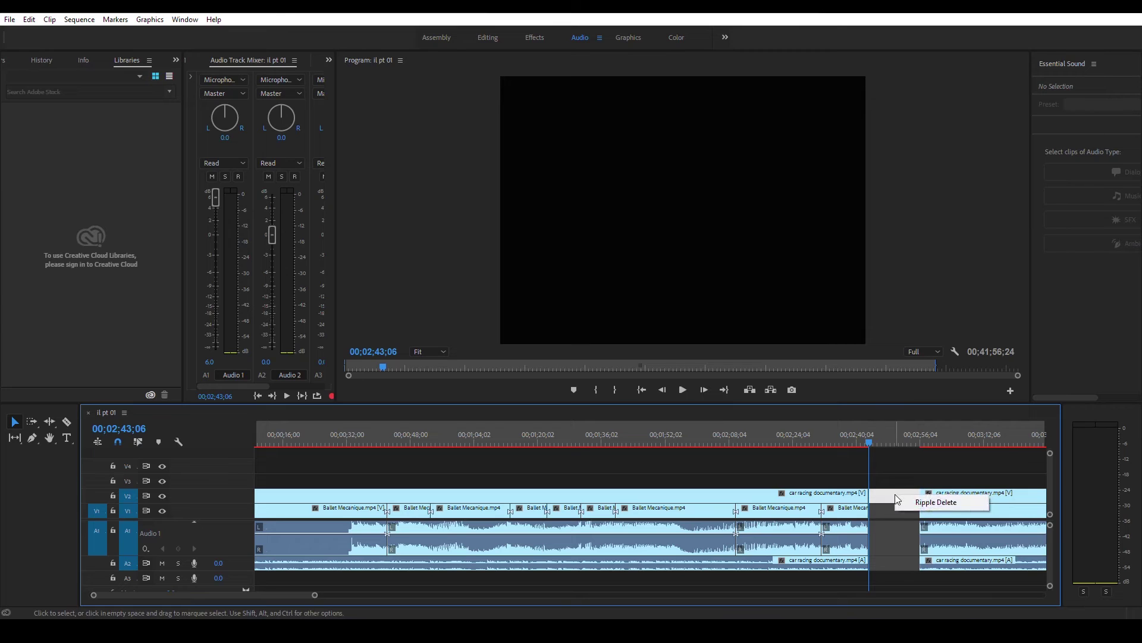
{"action": "left_click", "coordinate": [944, 501]}
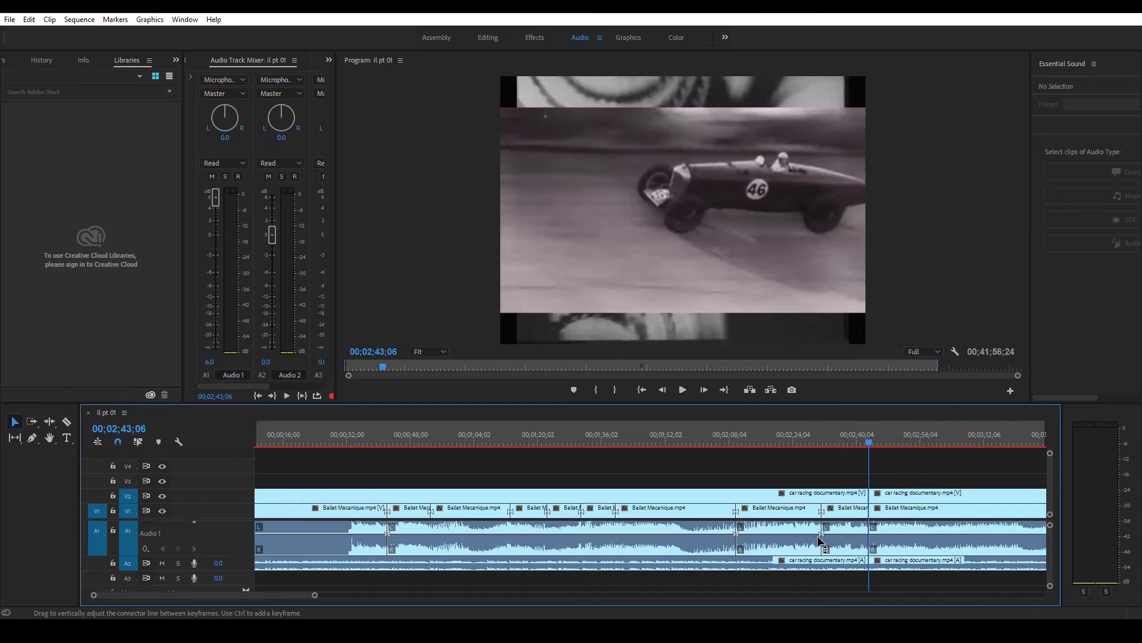
{"action": "key", "text": "ctrl+shift+v"}
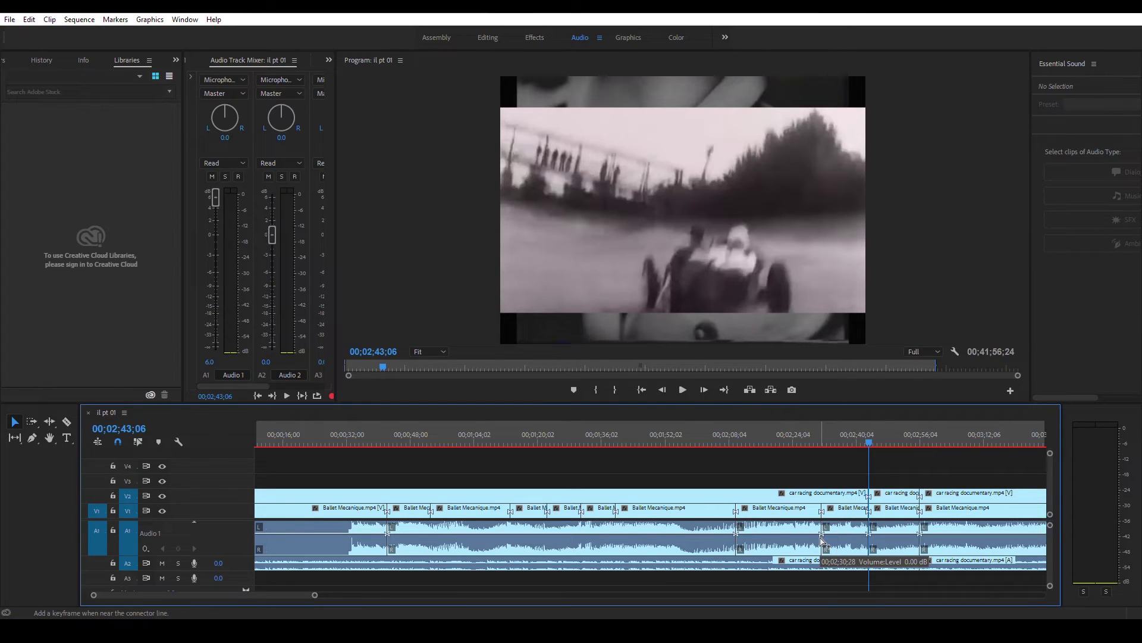
Delete the car racing documentary video on V2 and its audio on A2 from 00;02;56;01 onward.
{"action": "left_click_drag", "start_coordinate": [870, 448], "coordinate": [920, 444]}
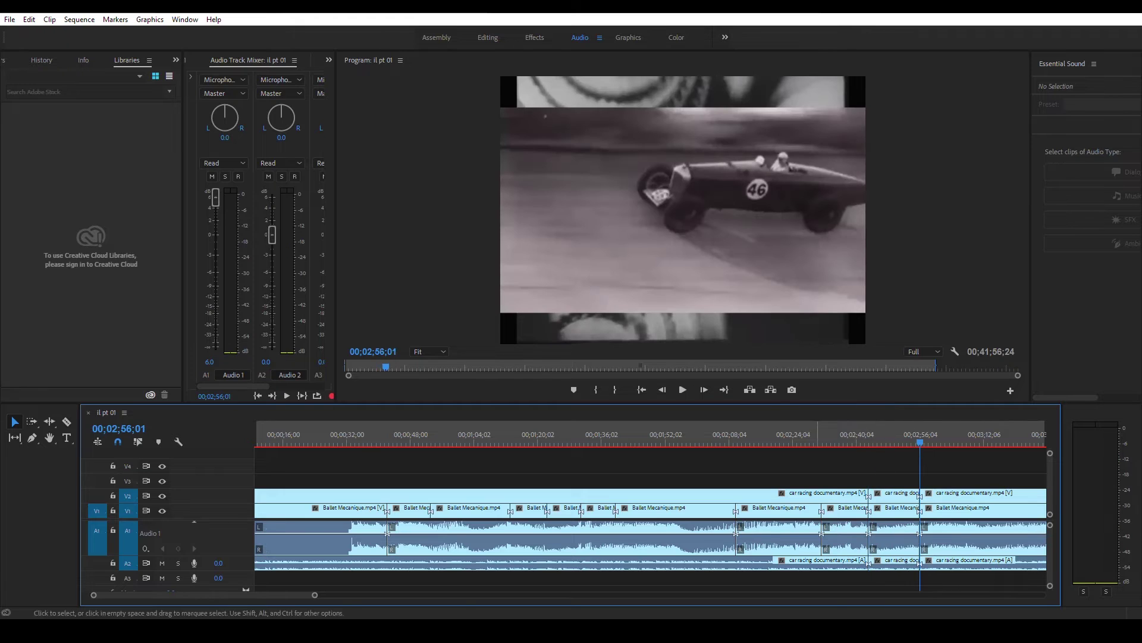
{"action": "scroll", "coordinate": [300, 595], "scroll_direction": "down", "scroll_amount": 2}
{"action": "left_click_drag", "start_coordinate": [349, 596], "coordinate": [326, 598]}
{"action": "left_click_drag", "start_coordinate": [388, 449], "coordinate": [512, 443]}
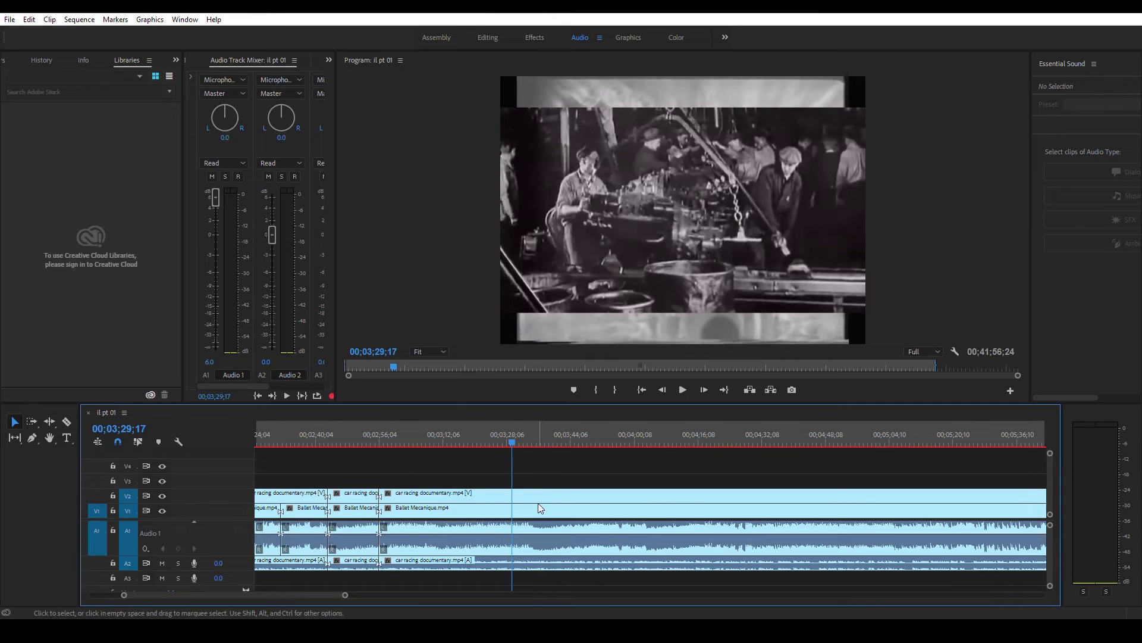
{"action": "left_click", "coordinate": [554, 494]}
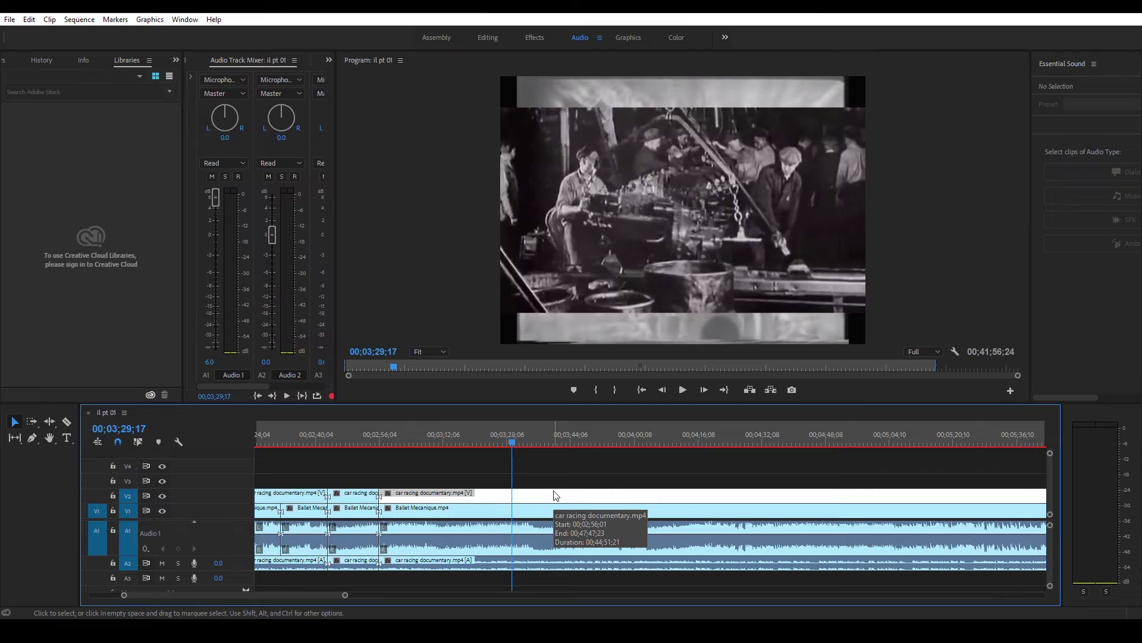
{"action": "key", "text": "Delete"}
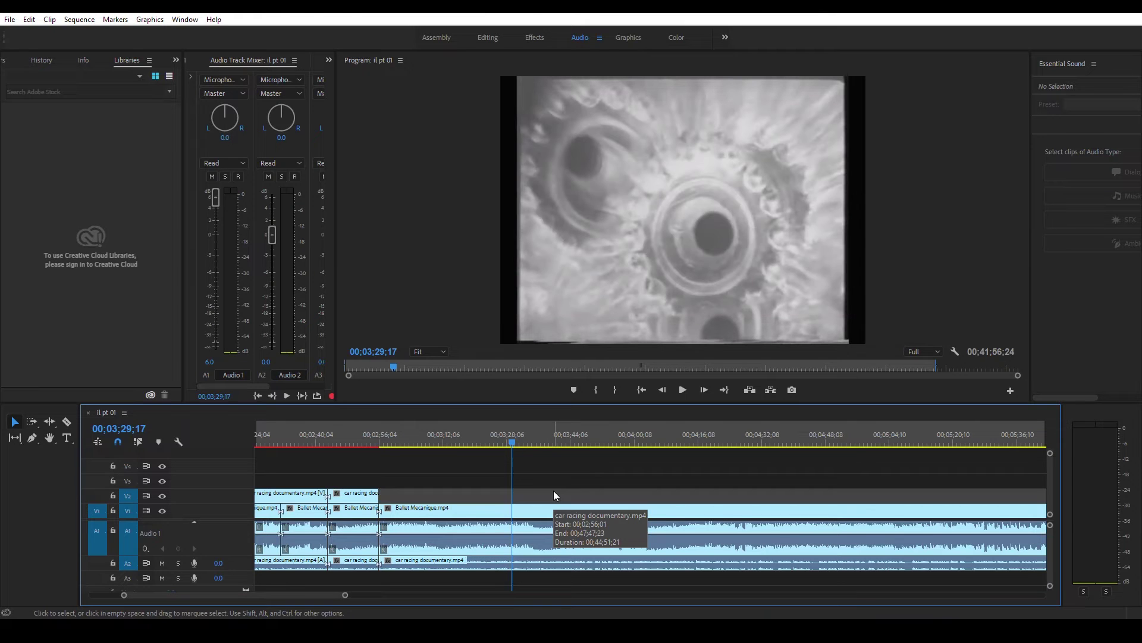
{"action": "left_click", "coordinate": [606, 563]}
{"action": "key", "text": "Delete"}
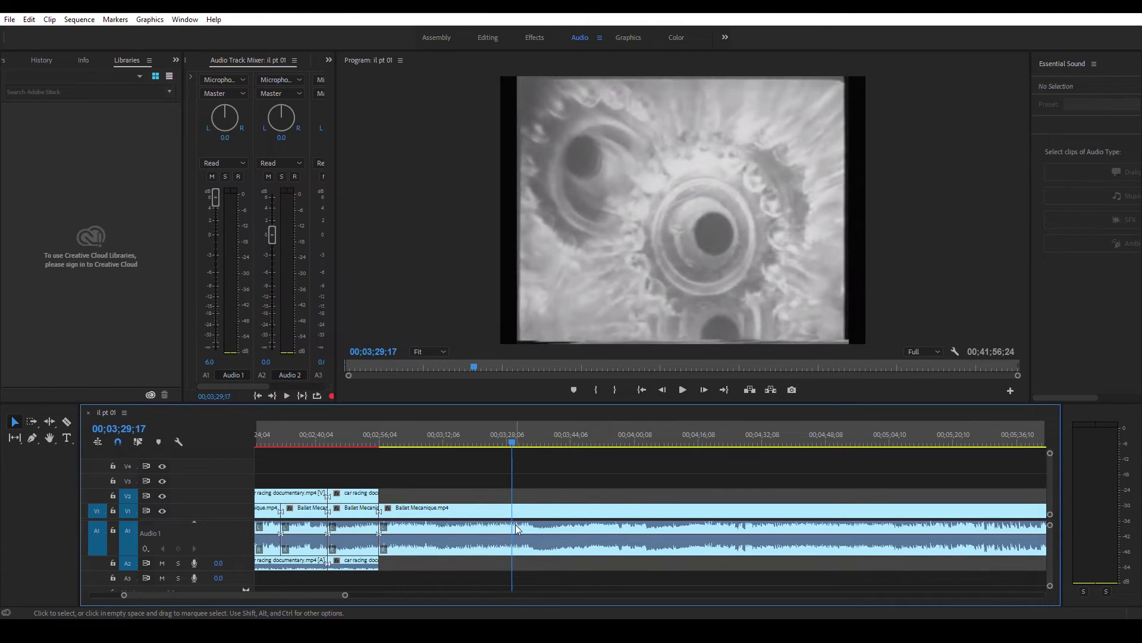
Split the Ballet Mecanique video and audio at 00;03;29;22.
{"action": "left_click", "coordinate": [511, 439]}
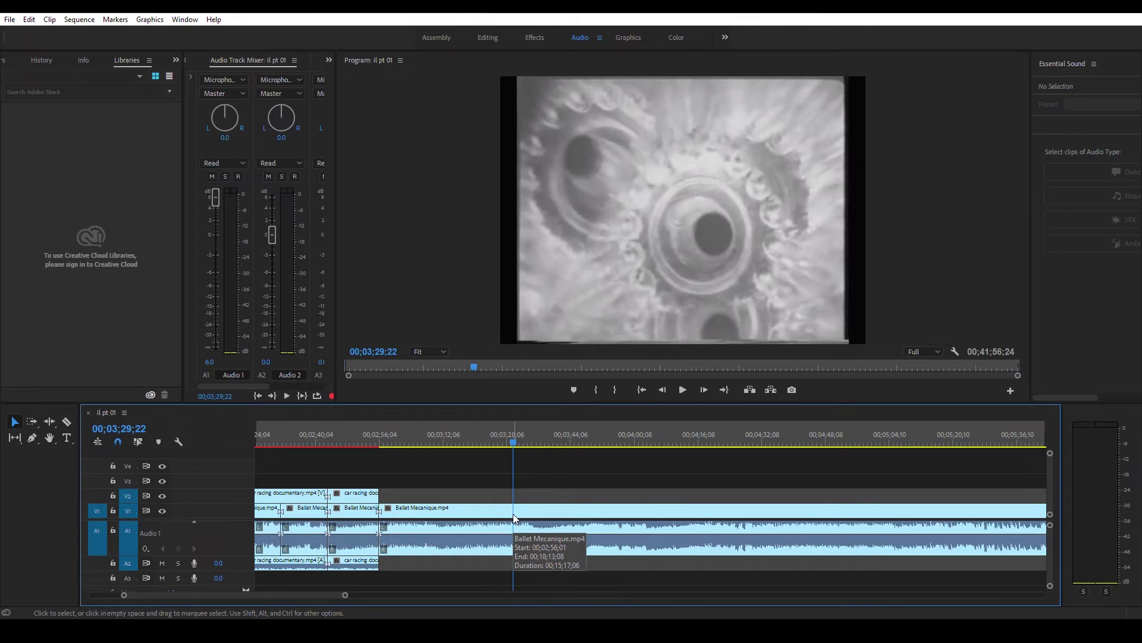
{"action": "key", "text": "ctrl+s"}
{"action": "key", "text": "ctrl+k"}
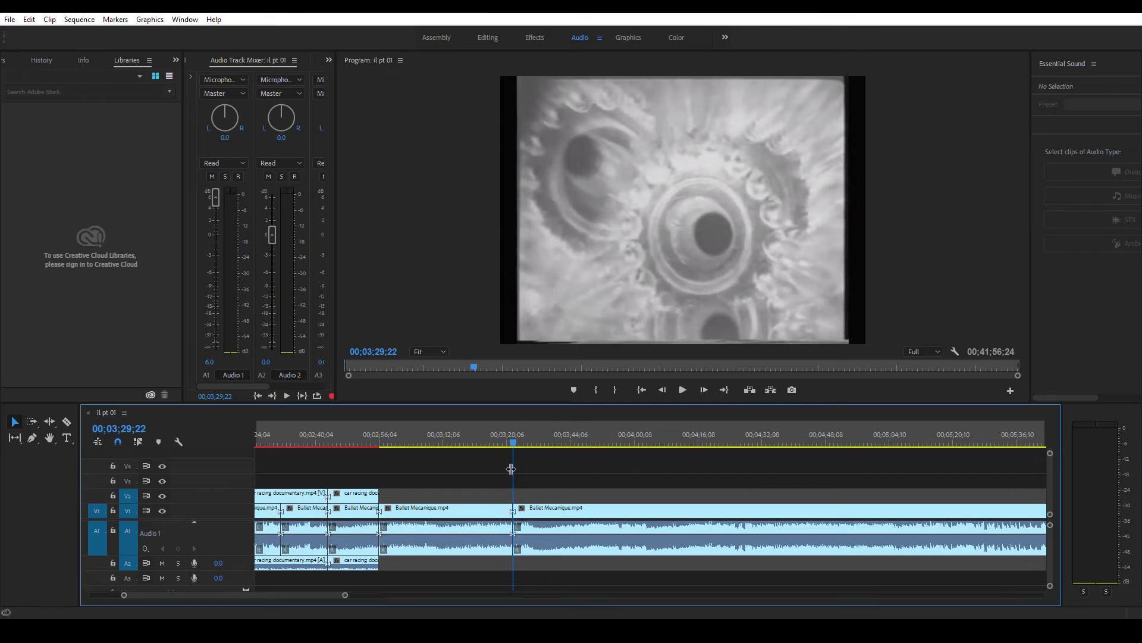
Try ripple trimming the Ballet Mecanique section from 00;03;29;22 to 00;03;44;02, and undo the trim together with the cut.
{"action": "left_click_drag", "start_coordinate": [513, 444], "coordinate": [565, 446]}
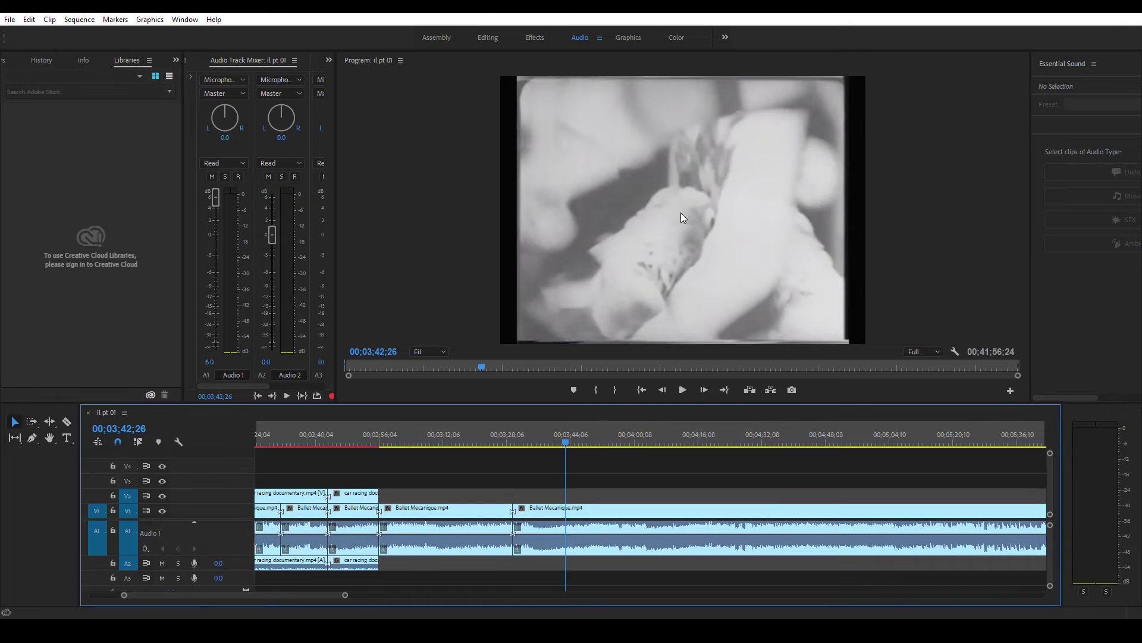
{"action": "left_click_drag", "start_coordinate": [566, 442], "coordinate": [570, 442]}
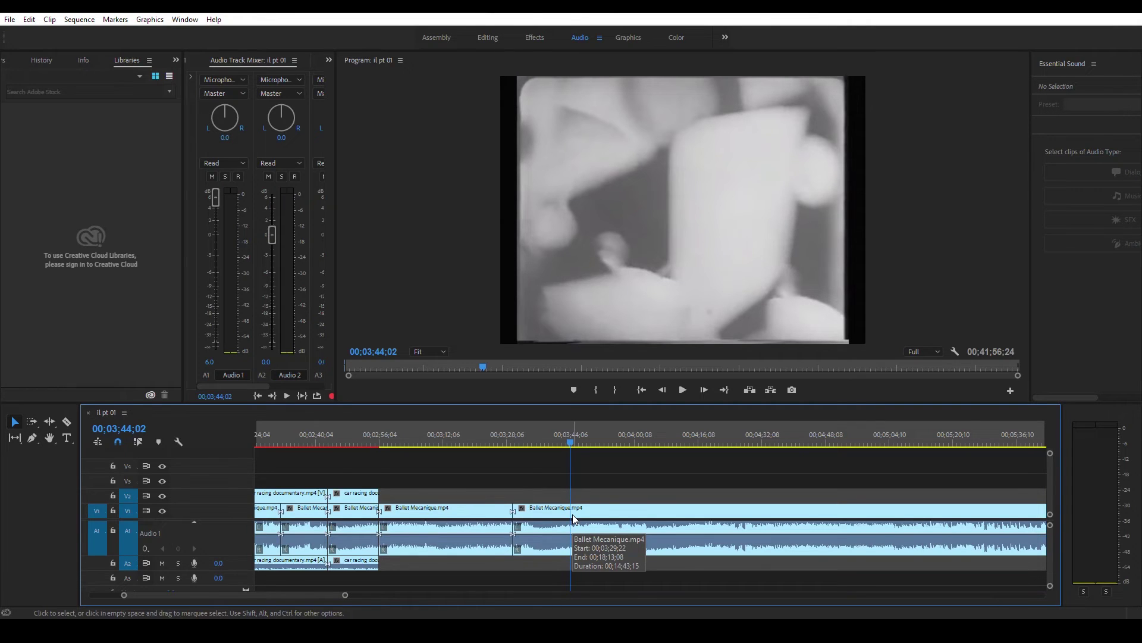
{"action": "key", "text": "Up"}
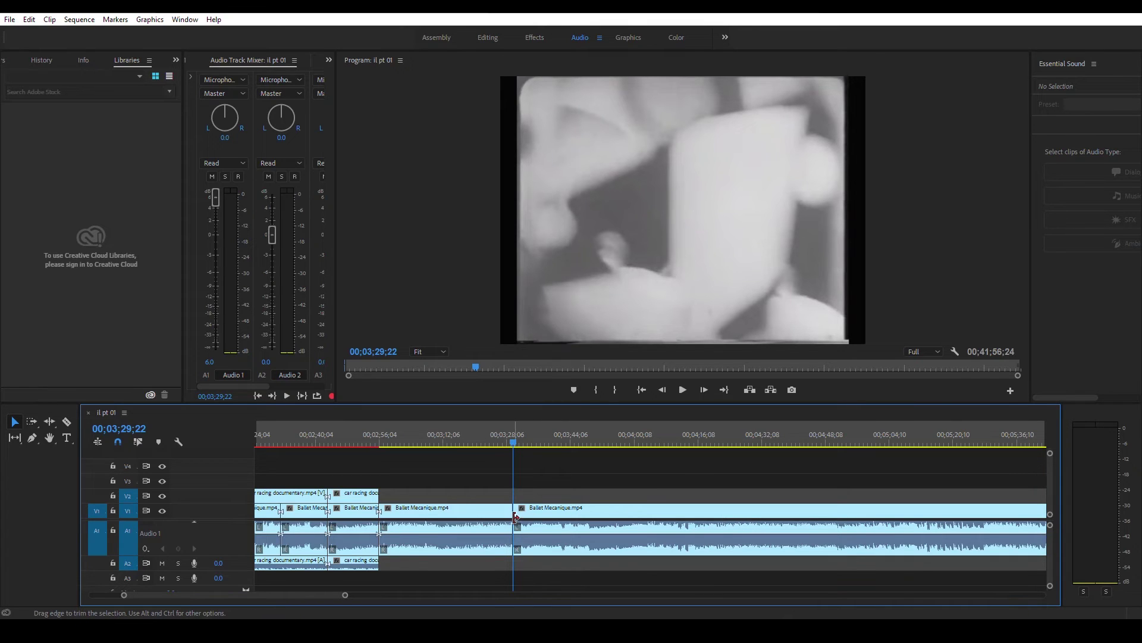
{"action": "mouse_move", "coordinate": [513, 443]}
{"action": "left_mouse_down"}
{"action": "mouse_move", "coordinate": [497, 448]}
{"action": "mouse_move", "coordinate": [535, 448]}
{"action": "mouse_move", "coordinate": [513, 448]}
{"action": "left_mouse_up"}
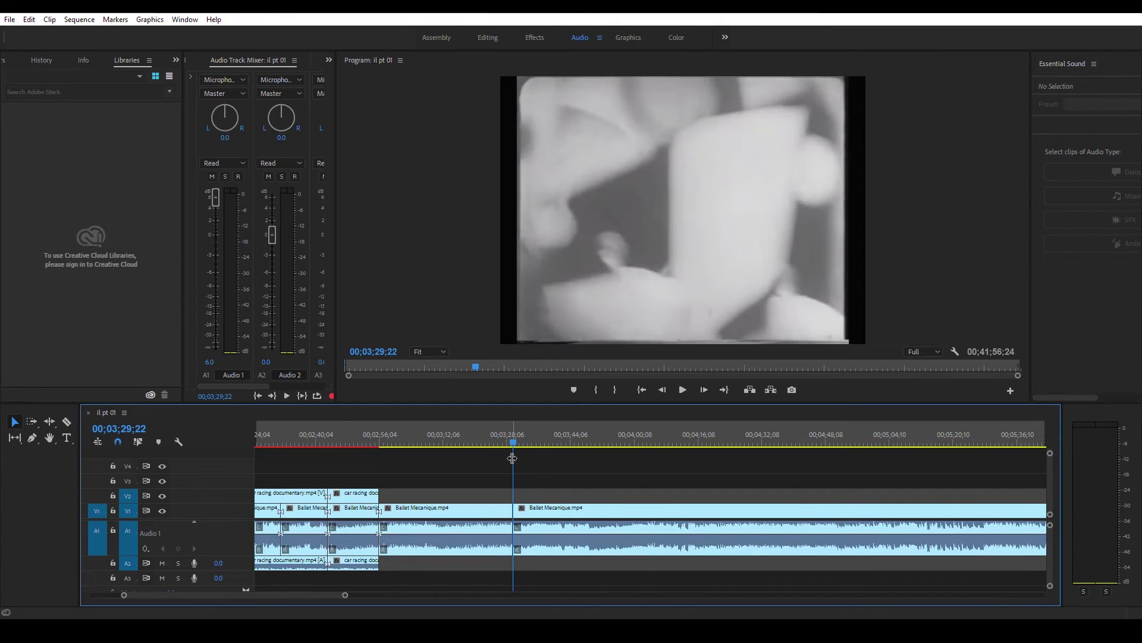
{"action": "key", "text": "ctrl+z"}
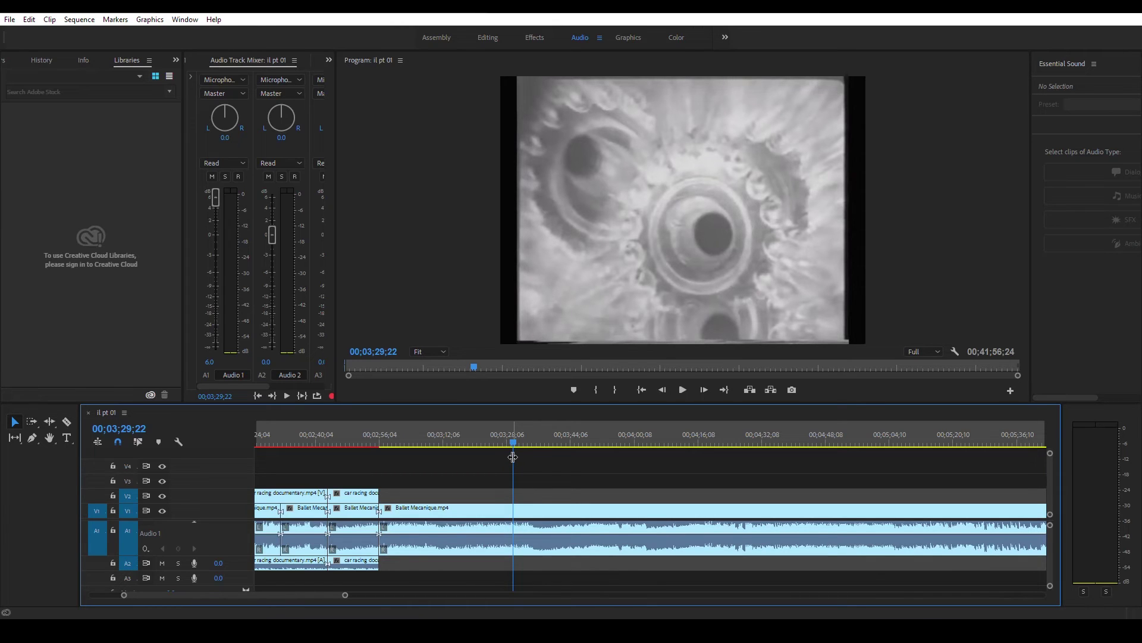
Split the Ballet Mecanique video and audio at 00;03;29;22 and 00;03;45;08.
{"action": "key", "text": "ctrl+k"}
{"action": "left_click", "coordinate": [538, 445]}
{"action": "left_click_drag", "start_coordinate": [539, 446], "coordinate": [575, 445]}
{"action": "key", "text": "ctrl+k"}
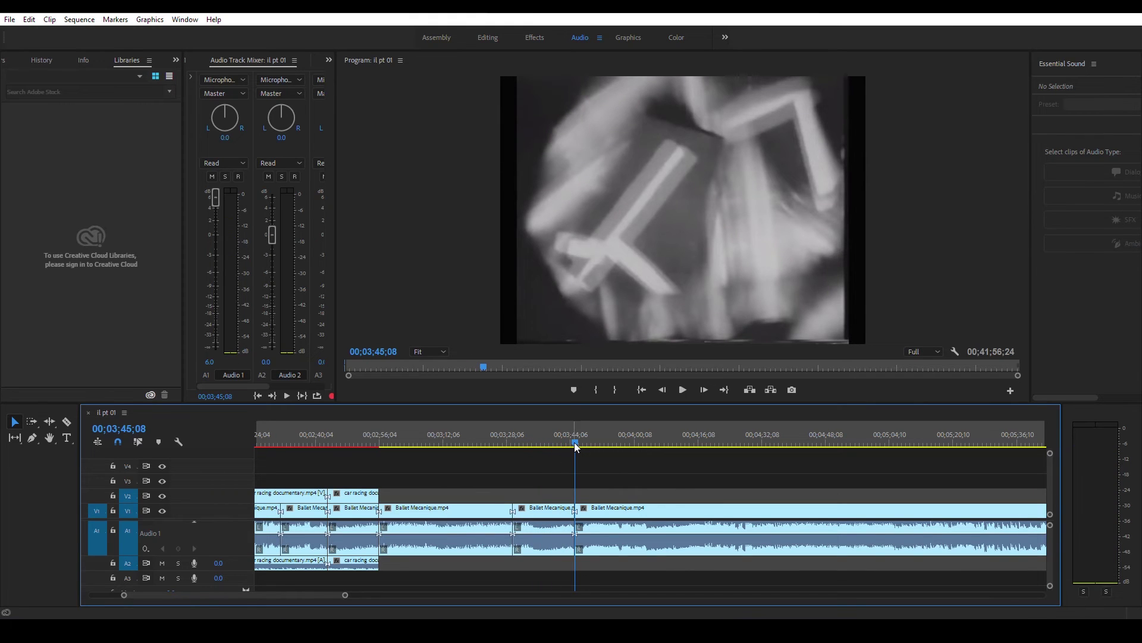
Delete the Ballet Mecanique segment between 00;03;29;22 and 00;03;45;08 and ripple delete the gap.
{"action": "left_click_drag", "start_coordinate": [542, 469], "coordinate": [540, 571]}
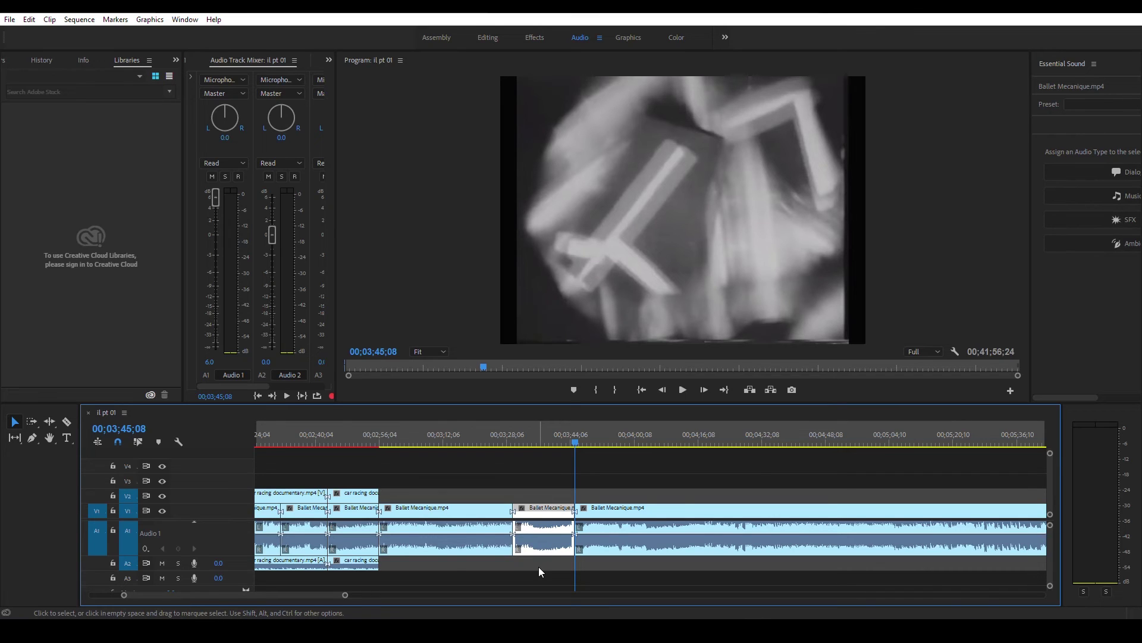
{"action": "key", "text": "Delete"}
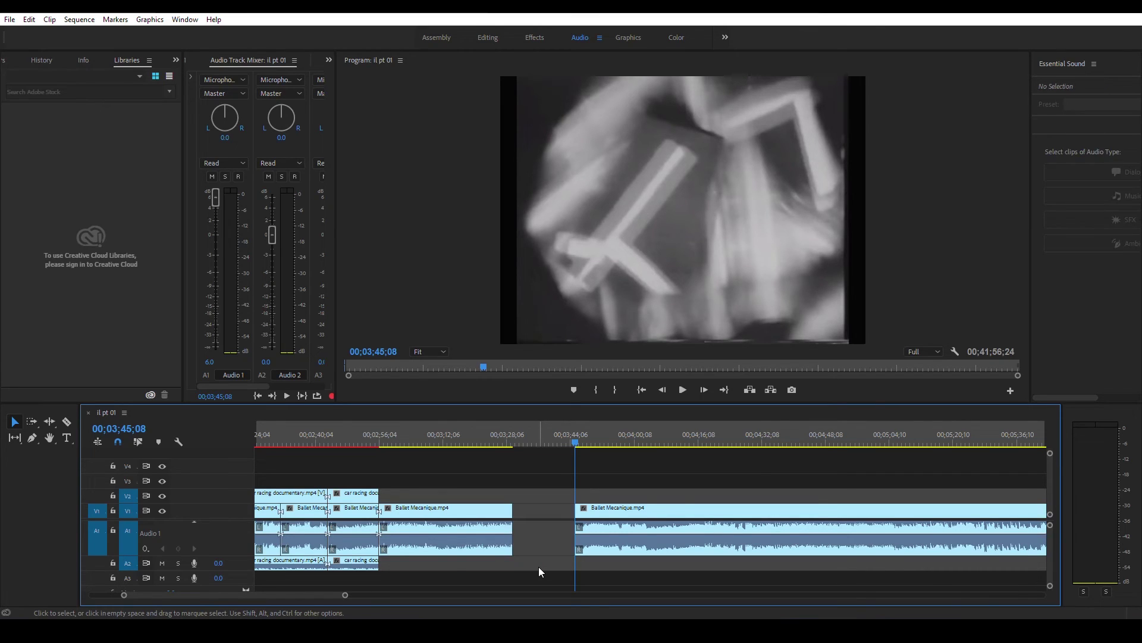
{"action": "right_click", "coordinate": [537, 513]}
{"action": "left_click", "coordinate": [565, 522]}
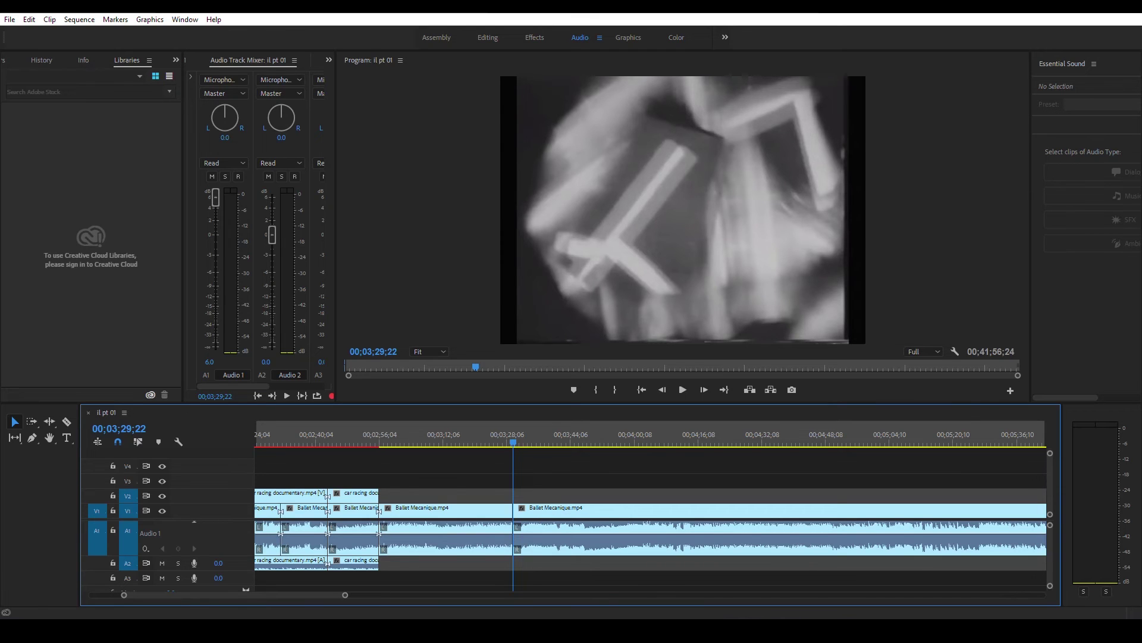
Undo the gap removal, the segment deletion and both cuts in the Ballet Mecanique clip.
{"action": "key", "text": "ctrl+z"}
{"action": "key", "text": "ctrl+z"}
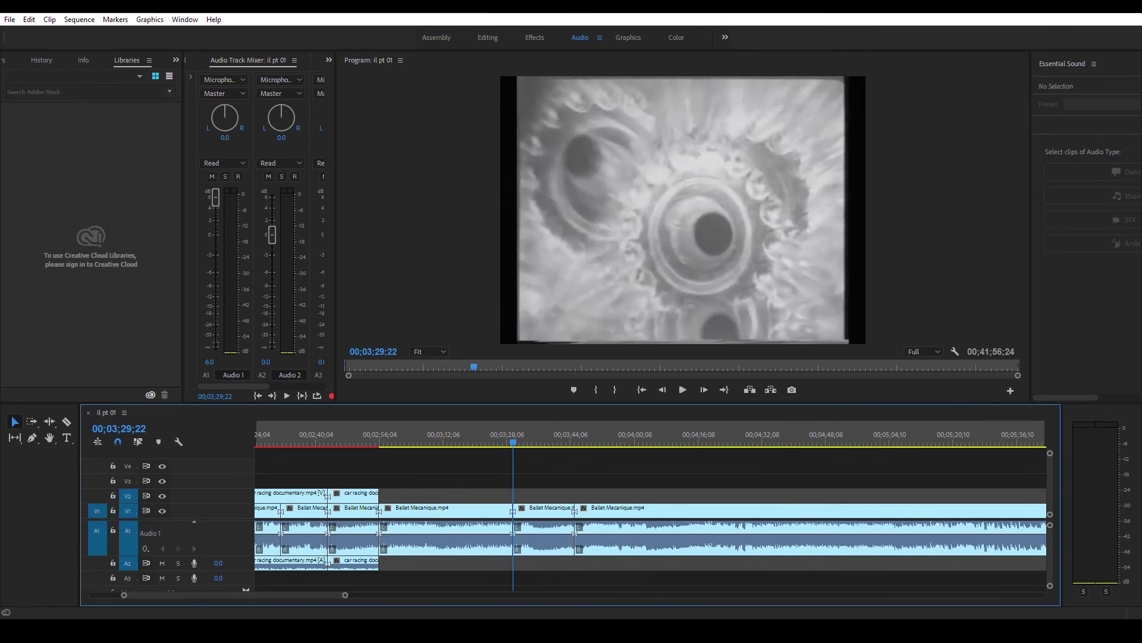
{"action": "key", "text": "ctrl+z"}
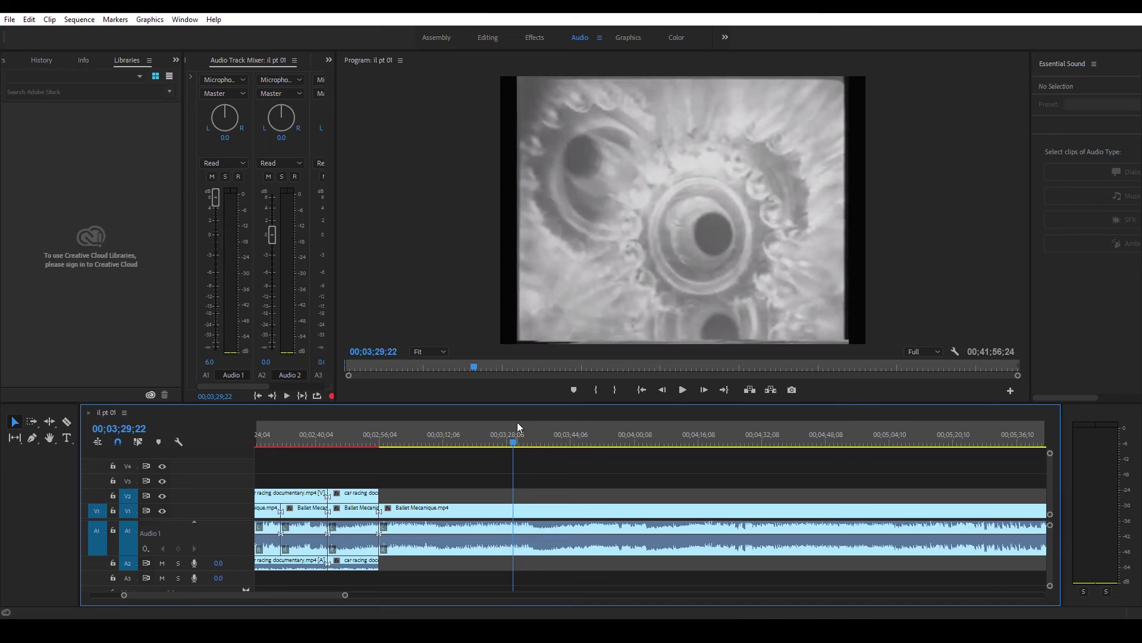
Split the Ballet Mecanique clip at 00;03;29;22 and ripple trim the start of the following part up to 00;03;45;03.
{"action": "key", "text": "ctrl+k"}
{"action": "left_click", "coordinate": [523, 442]}
{"action": "left_click_drag", "start_coordinate": [528, 446], "coordinate": [578, 446]}
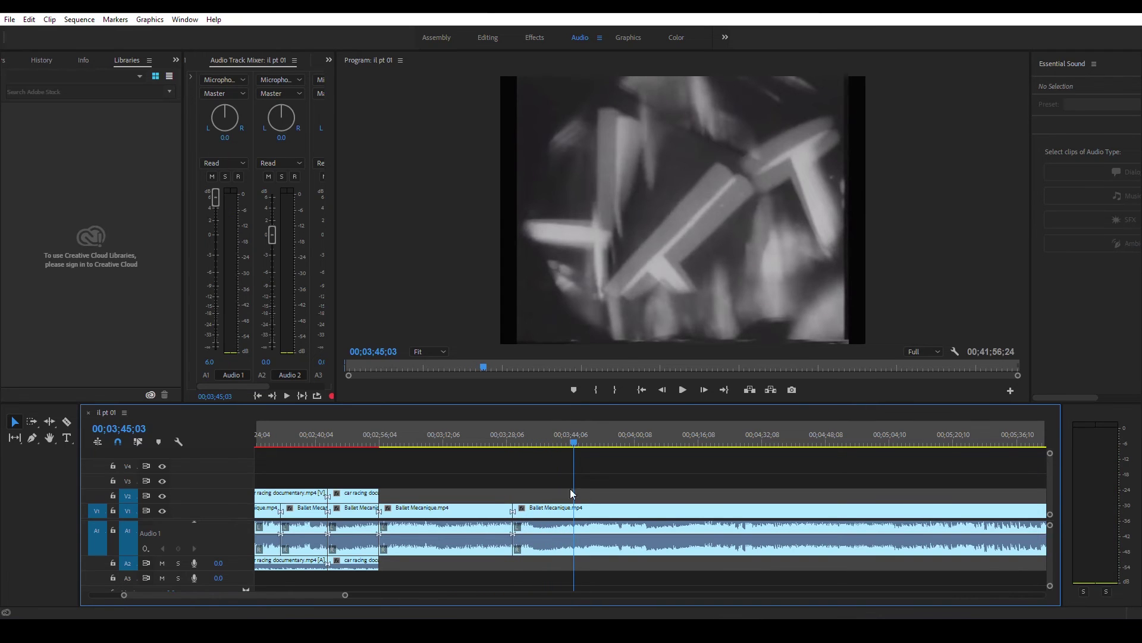
{"action": "key", "text": "Up"}
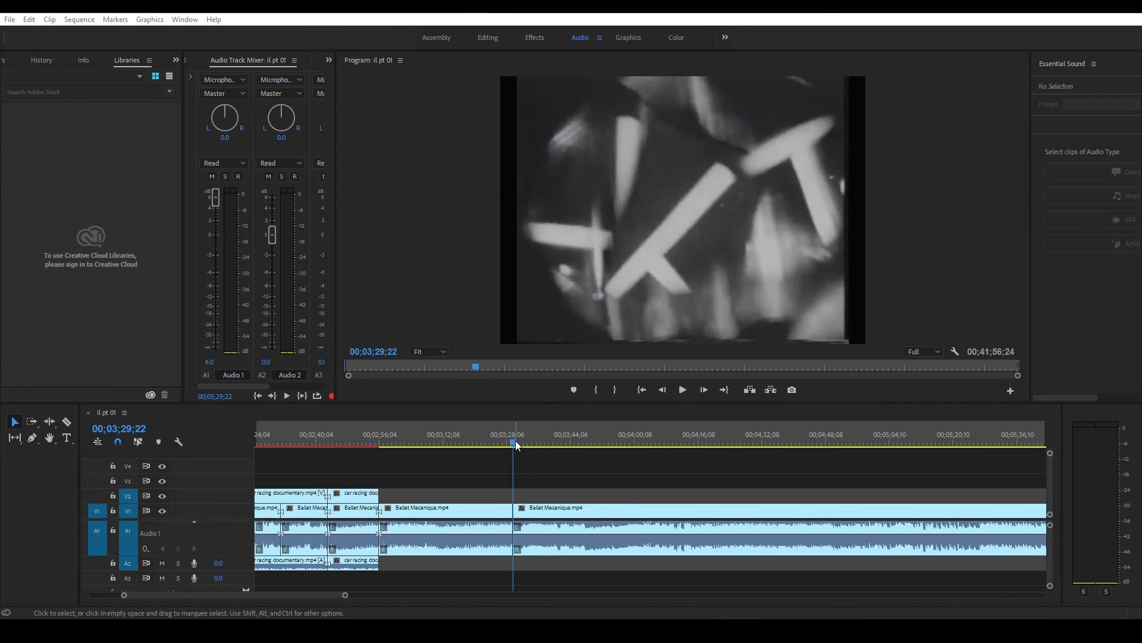
Ripple trim the end of the last Ballet Mecanique clip back to 00;17;47;07 and save the project.
{"action": "left_click_drag", "start_coordinate": [516, 445], "coordinate": [529, 446]}
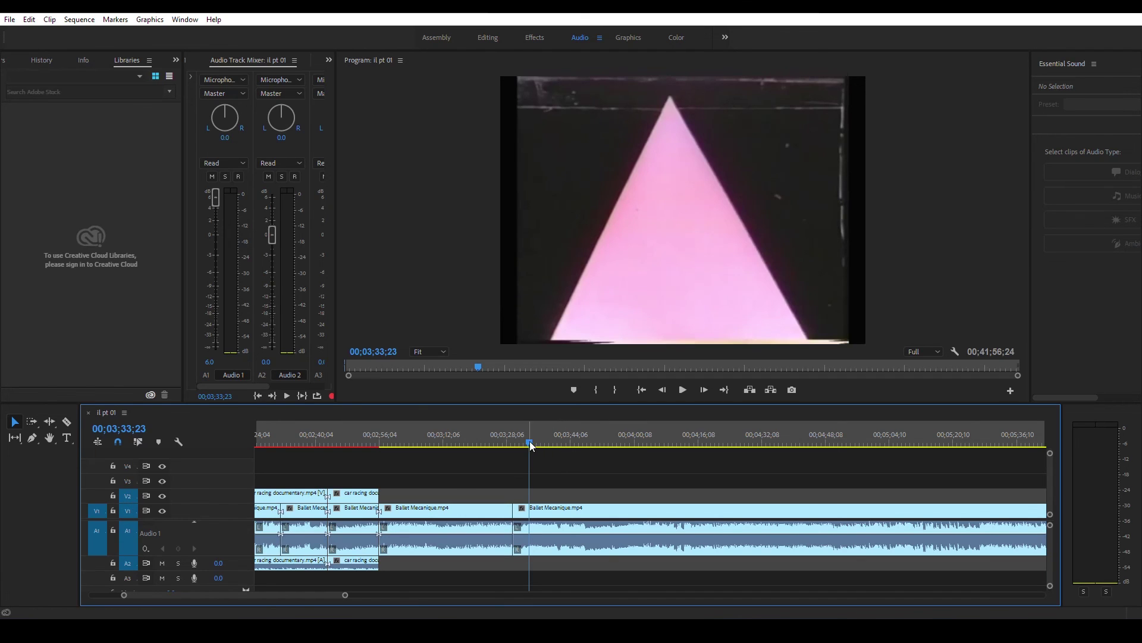
{"action": "left_click", "coordinate": [555, 444]}
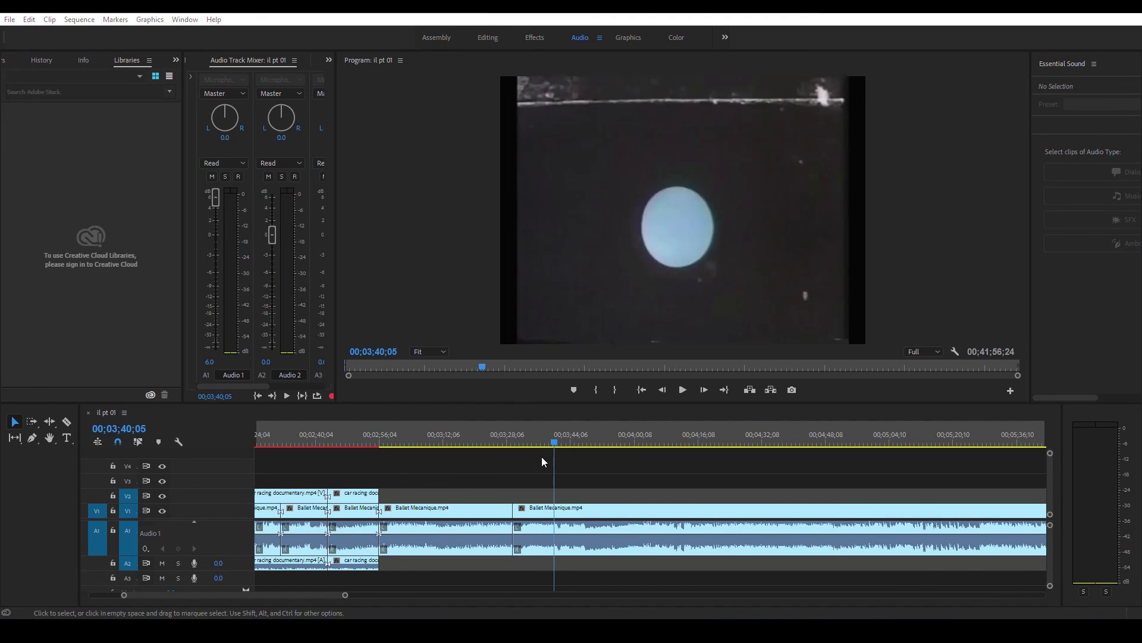
{"action": "left_click_drag", "start_coordinate": [555, 445], "coordinate": [847, 444]}
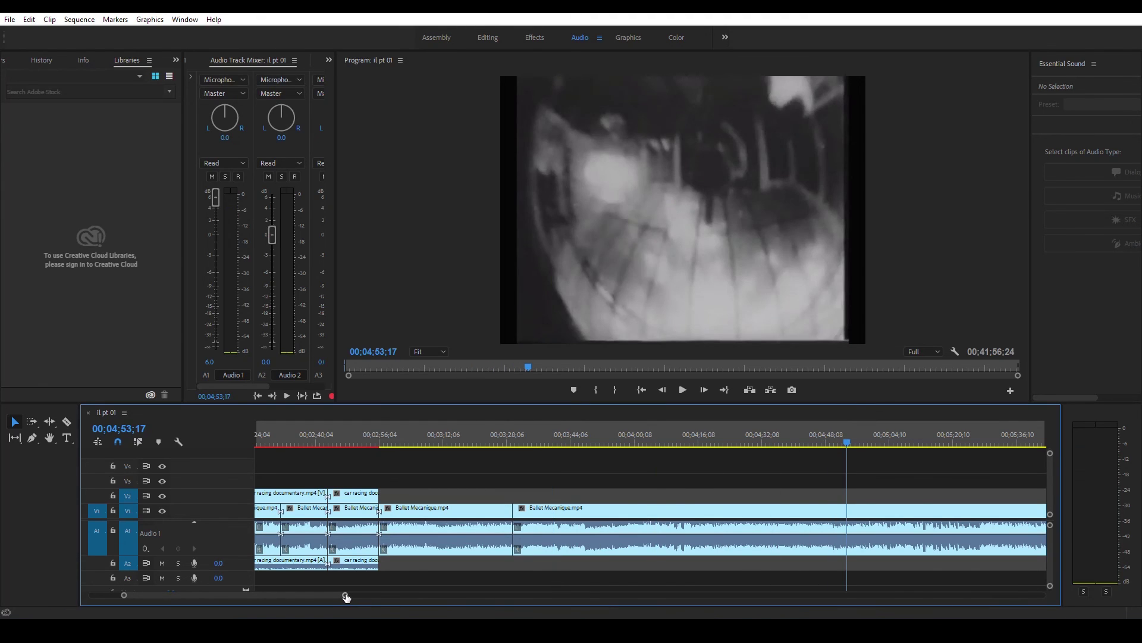
{"action": "left_click_drag", "start_coordinate": [346, 597], "coordinate": [688, 595]}
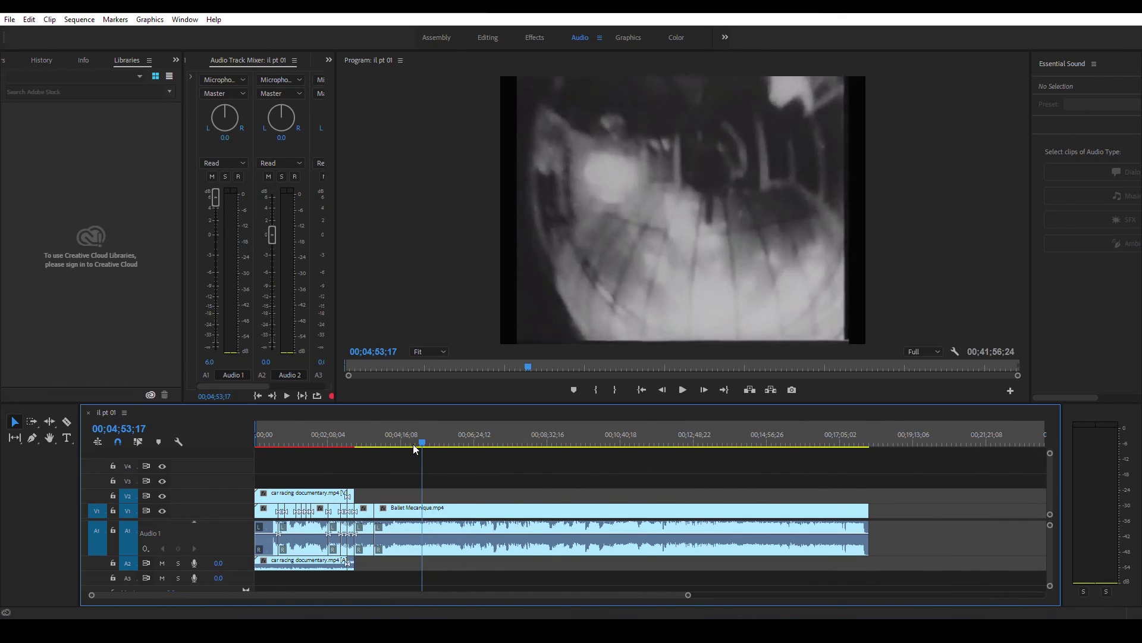
{"action": "left_click_drag", "start_coordinate": [415, 447], "coordinate": [859, 444]}
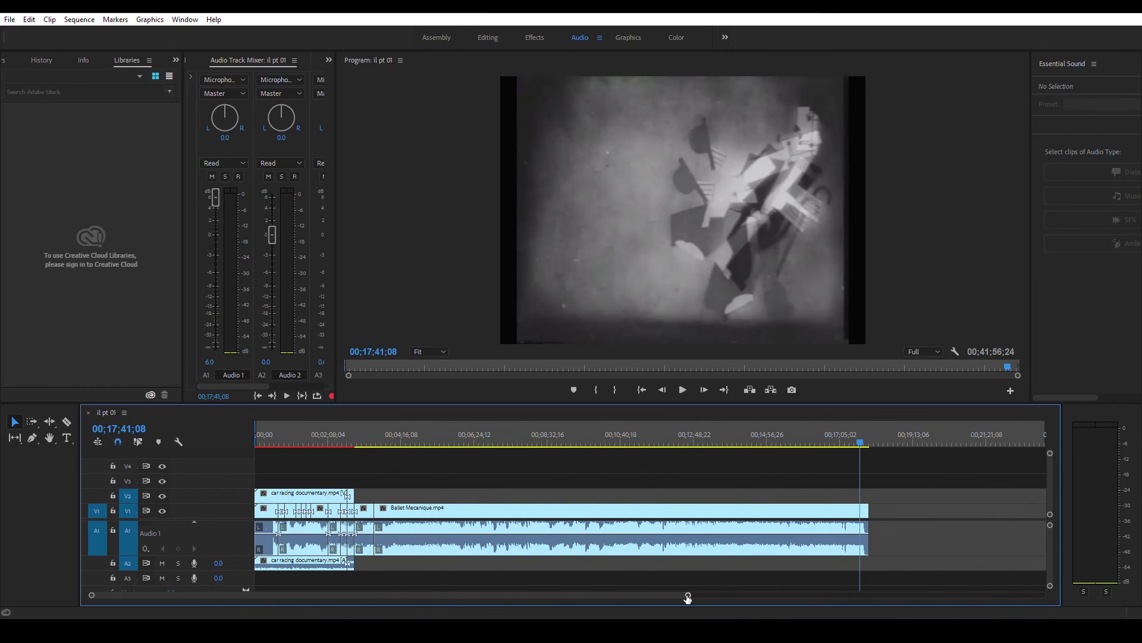
{"action": "left_click_drag", "start_coordinate": [689, 596], "coordinate": [538, 595]}
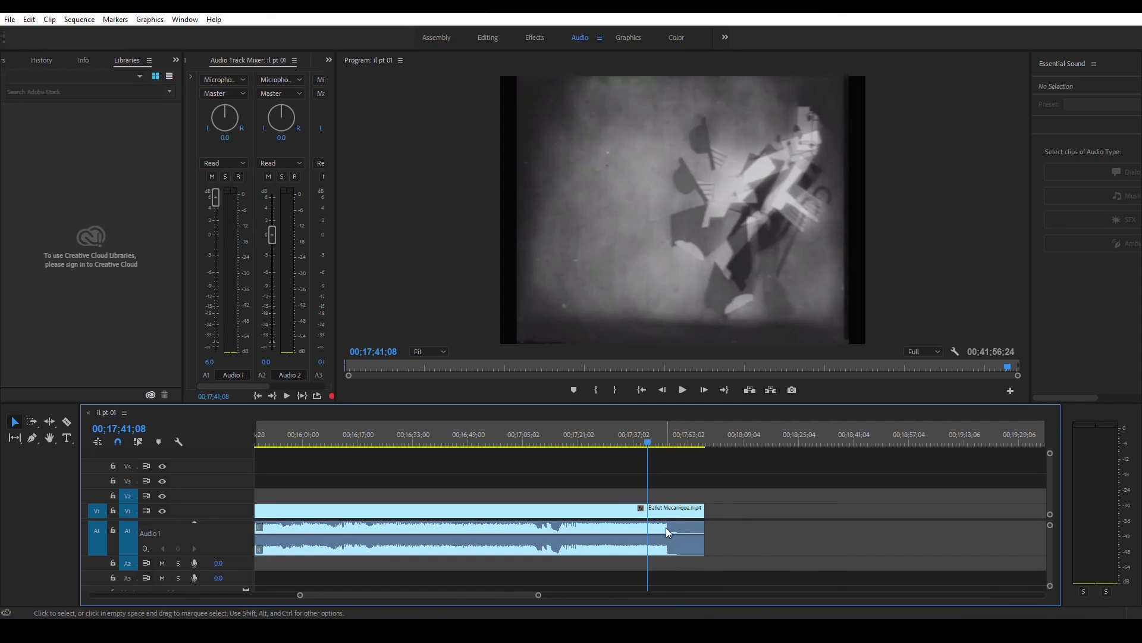
{"action": "left_click_drag", "start_coordinate": [649, 440], "coordinate": [669, 451]}
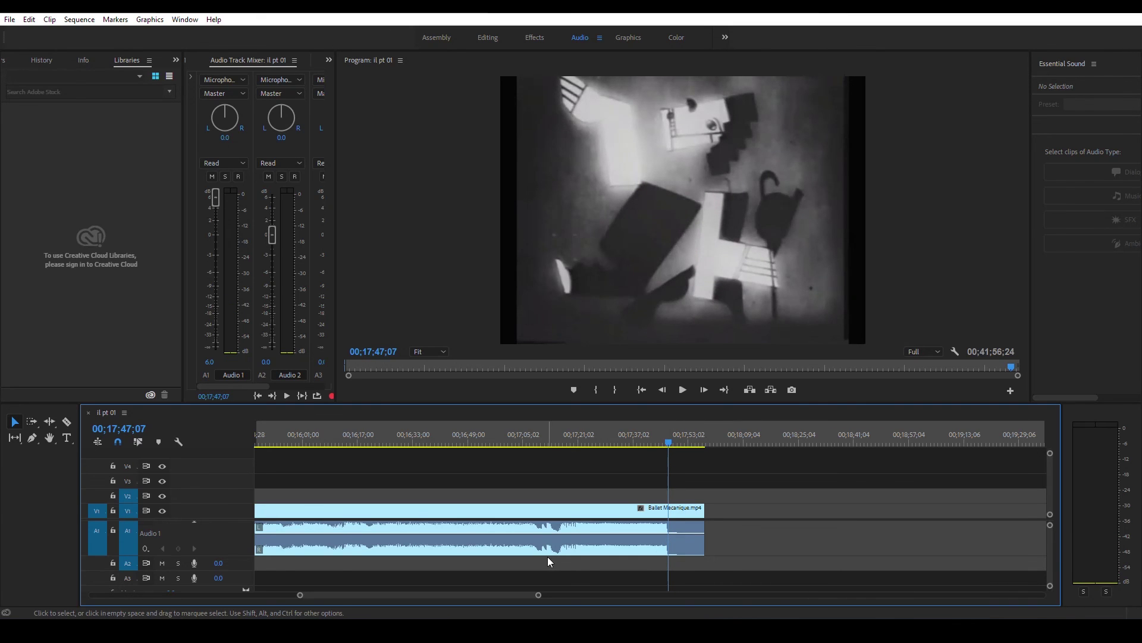
{"action": "key", "text": "w"}
{"action": "key", "text": "ctrl+s"}
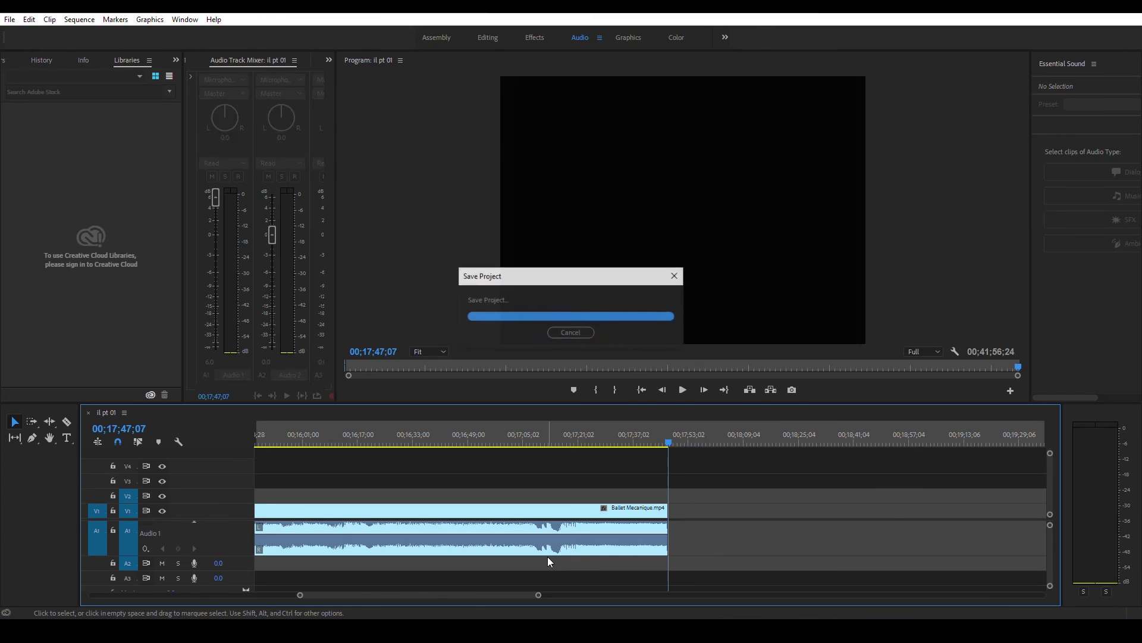